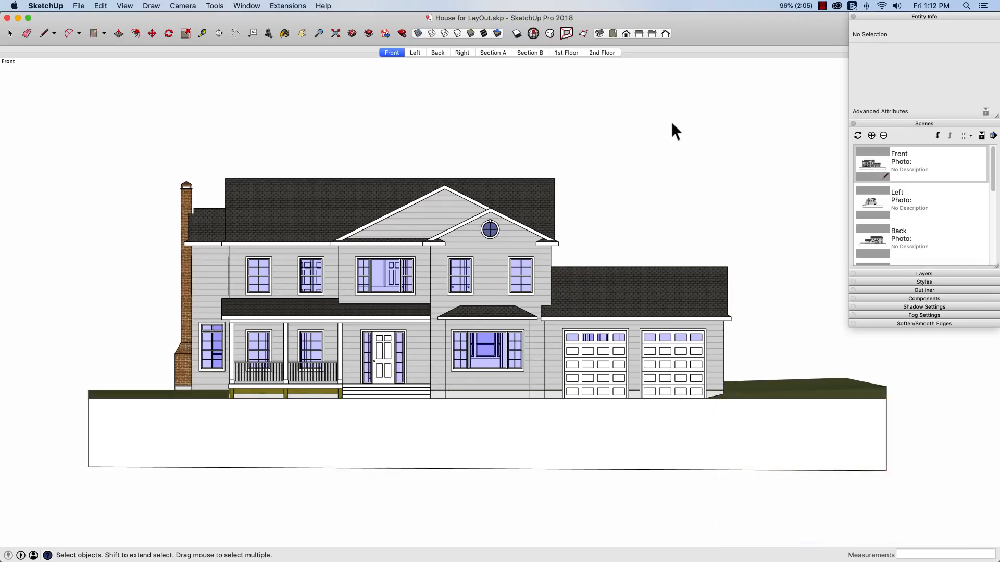
Step: Review the Left, Back and Front scenes of the house model
left_click(415, 53)
left_click(437, 53)
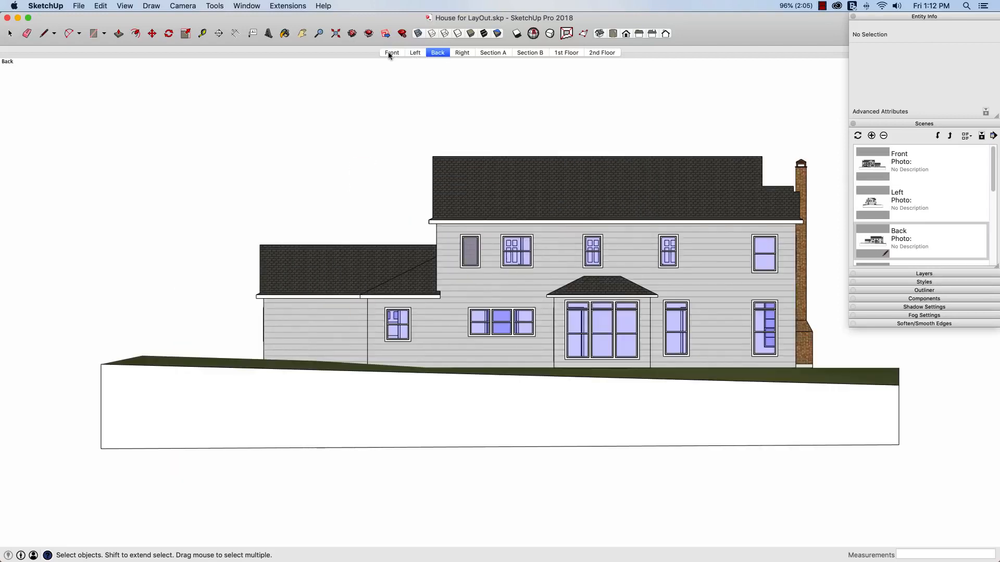
left_click(390, 53)
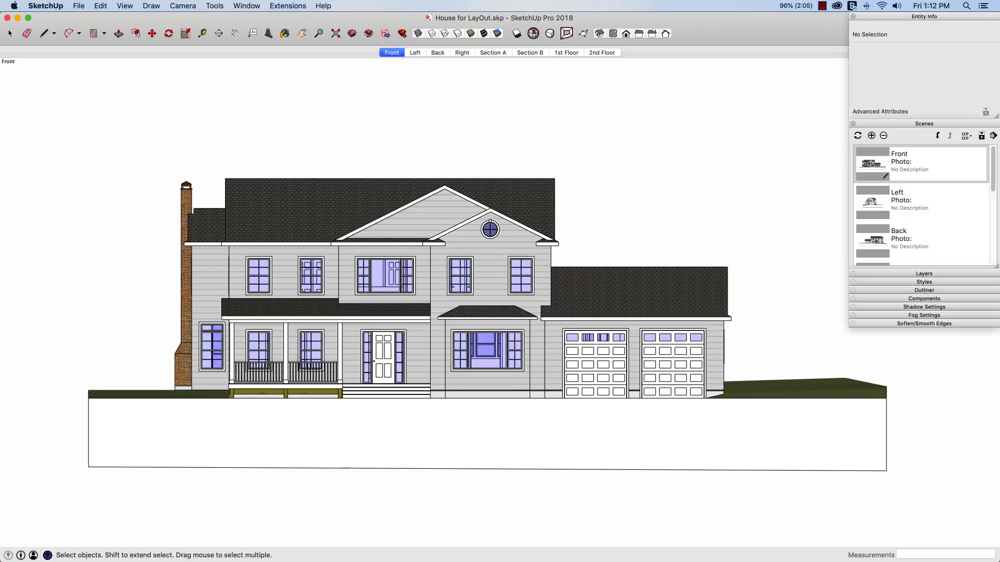
Step: Switch to LayOut and insert the model file House for LayOut.skp onto the blank page
key("super+Tab")
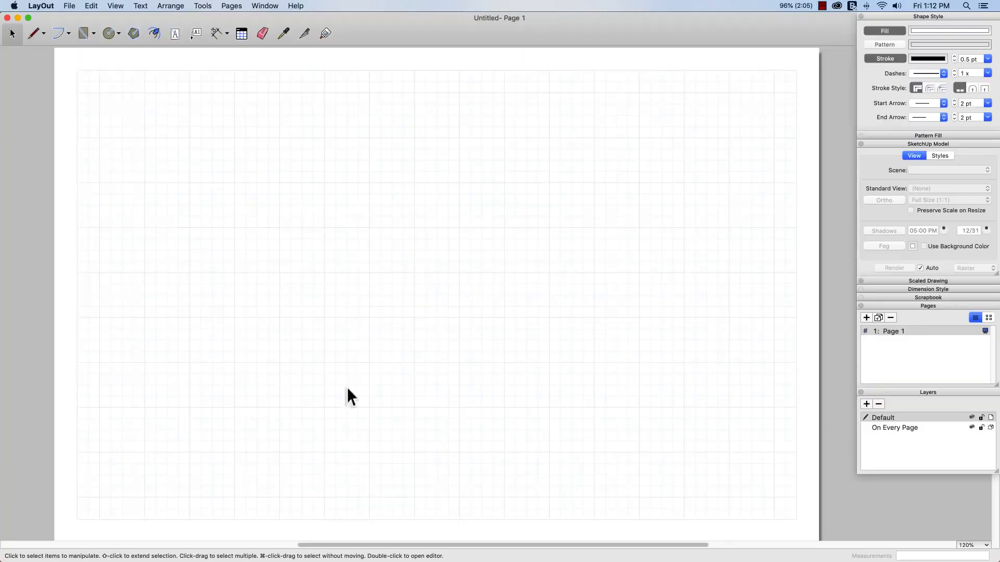
left_click(71, 6)
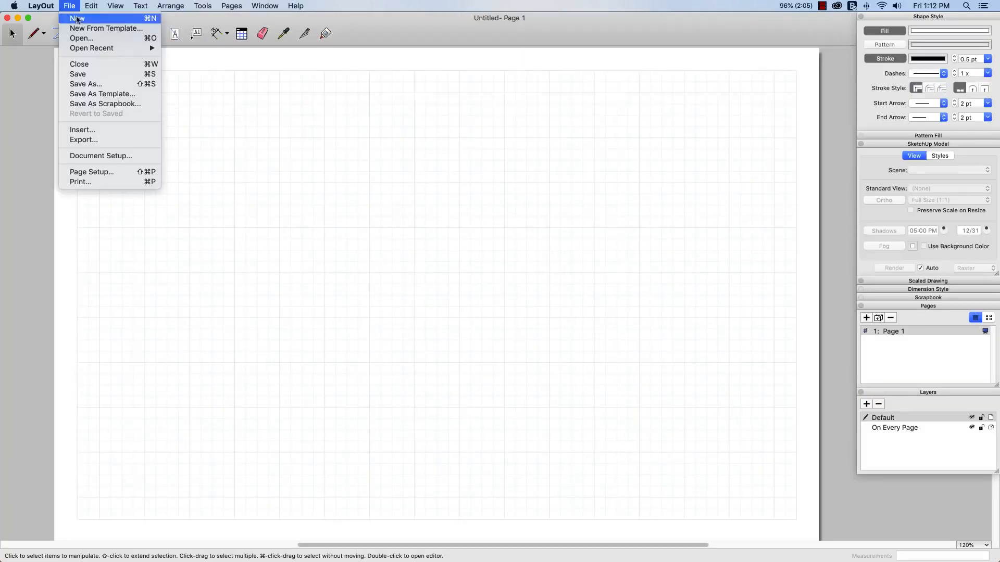
left_click(96, 133)
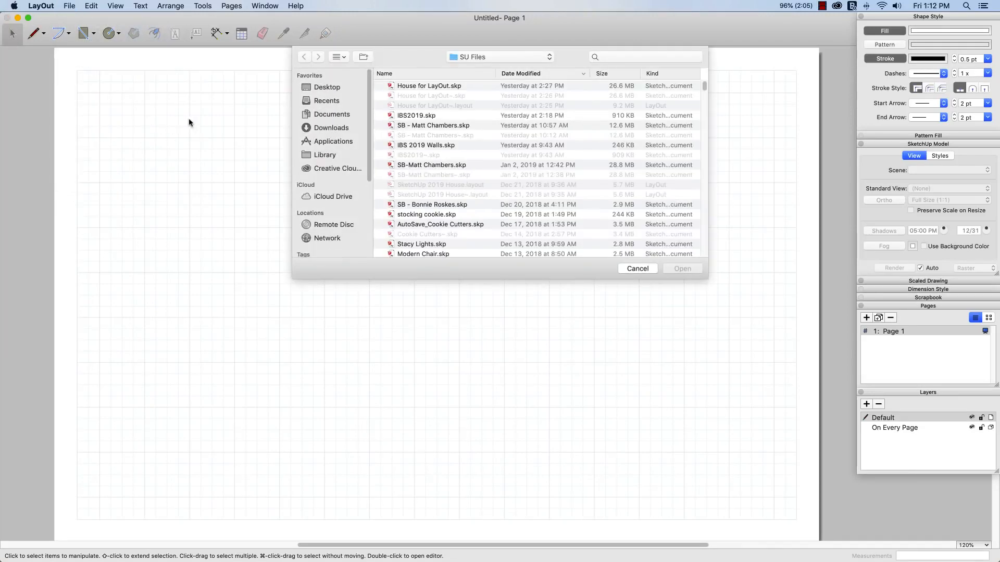
left_click(402, 87)
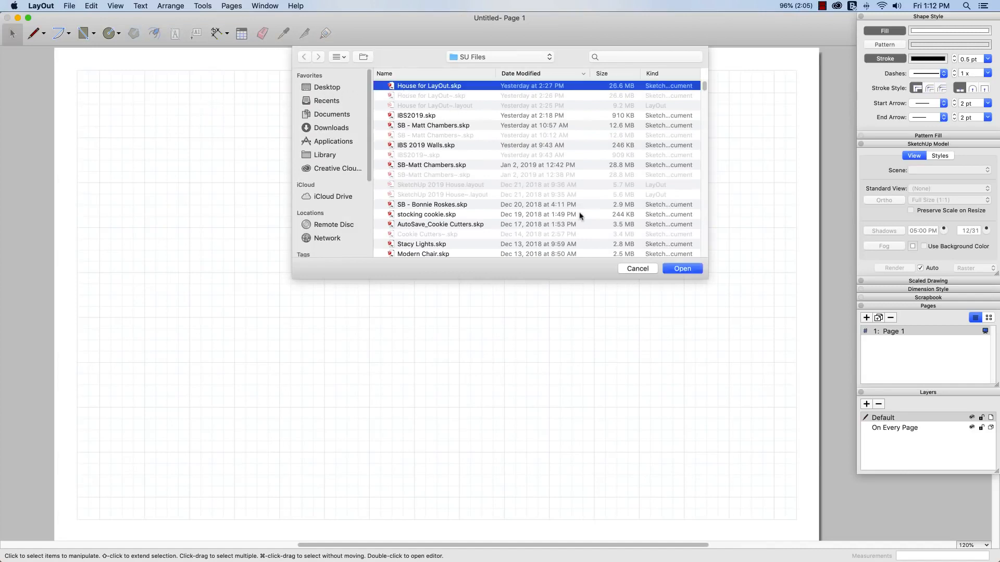
left_click(682, 268)
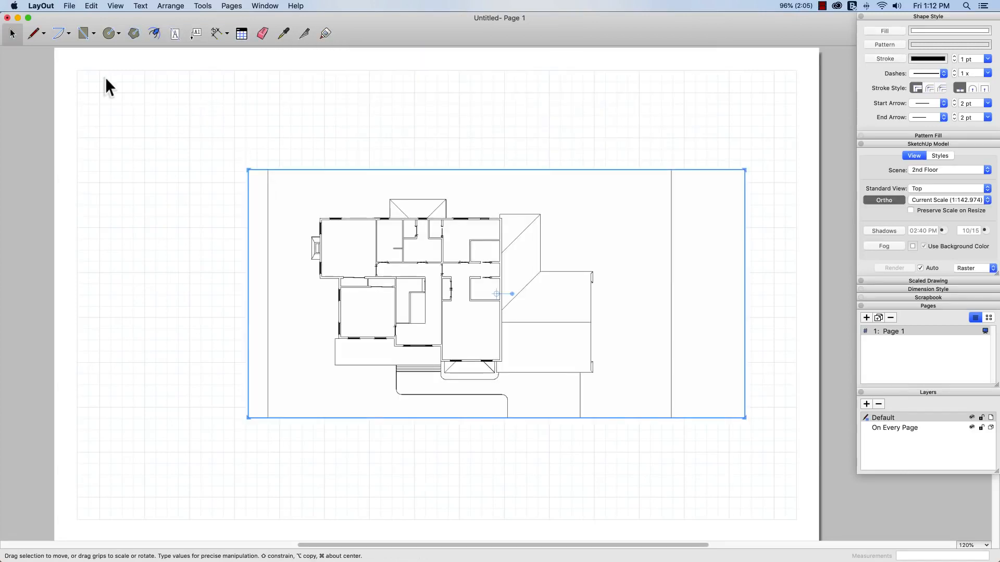
Step: Move the inserted model viewport to the upper-left corner of the page grid and assign it the Front scene
mouse_move(437, 252)
left_mouse_down()
mouse_move(277, 148)
mouse_move(267, 154)
left_mouse_up()
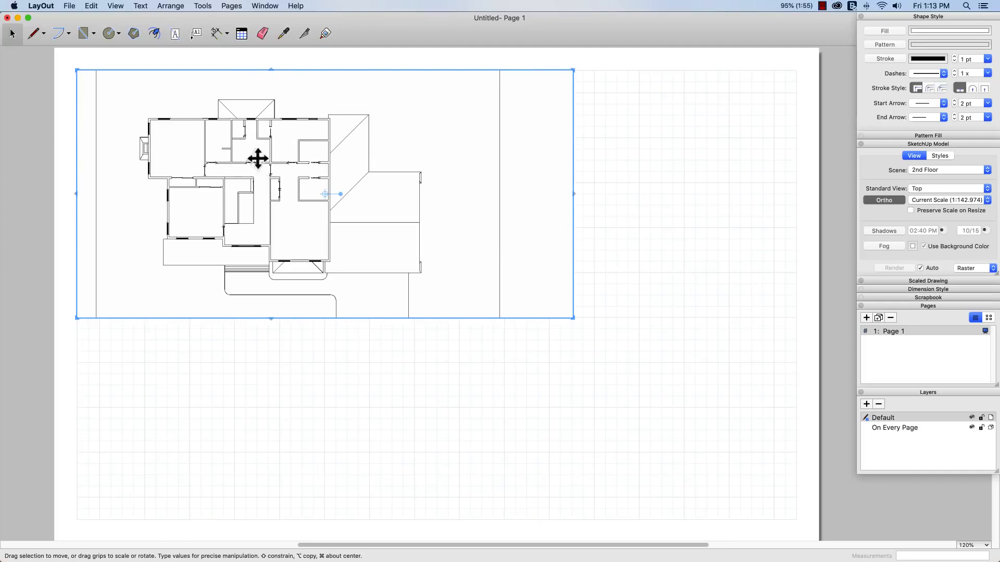
right_click(228, 163)
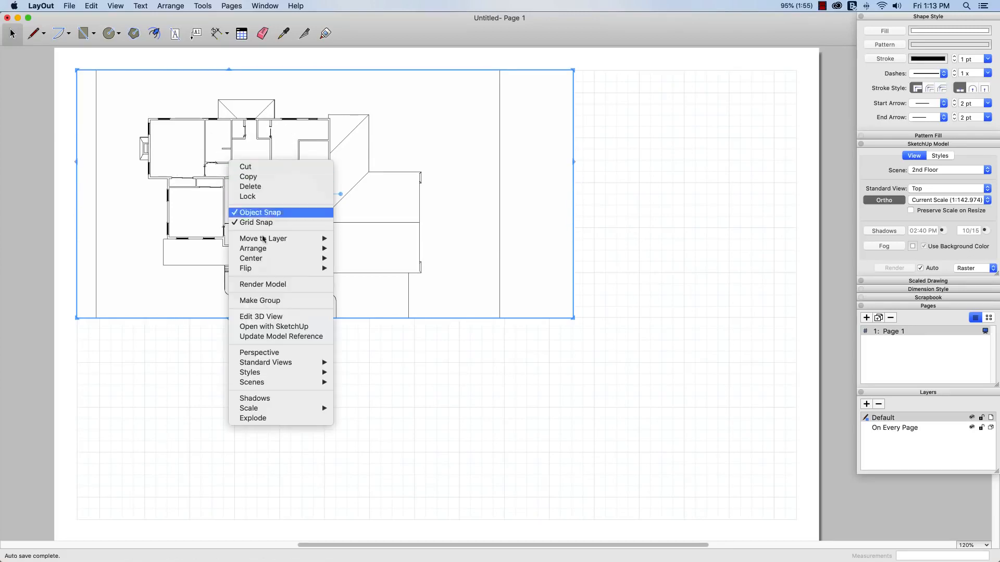
mouse_move(286, 385)
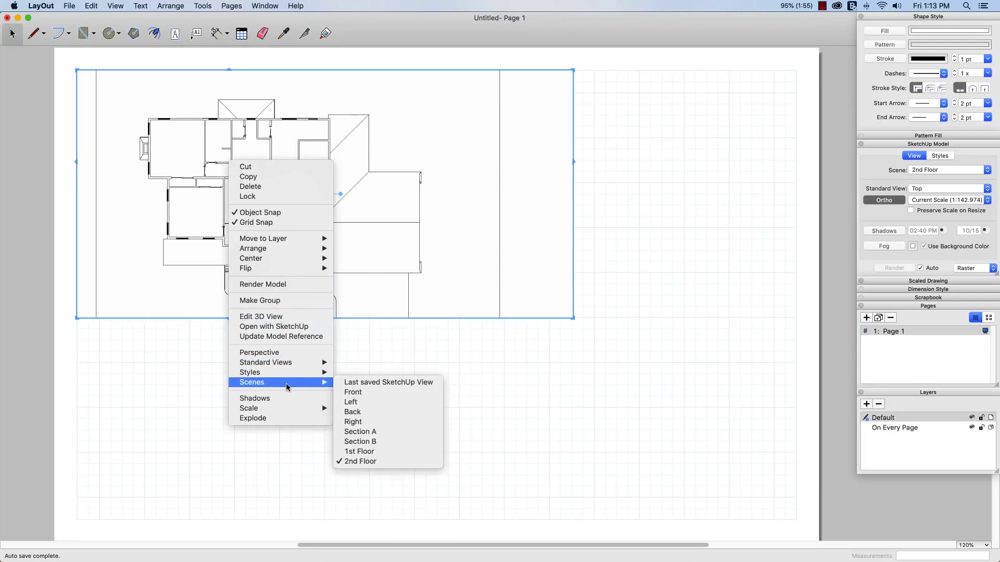
left_click(353, 392)
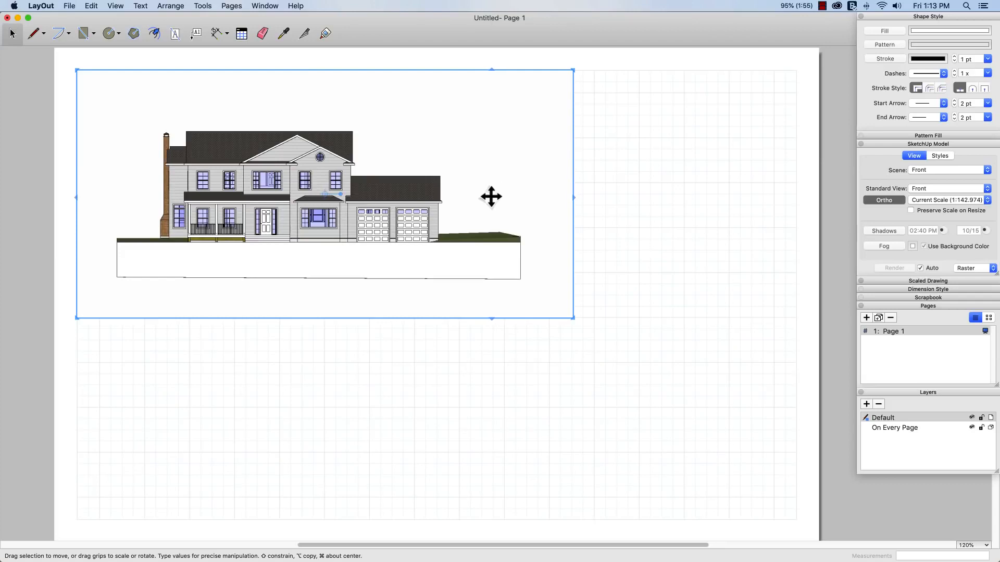
Step: Set the front elevation's scale to 1/8" = 1'-0" and crop its viewport closely around the house
left_click(986, 200)
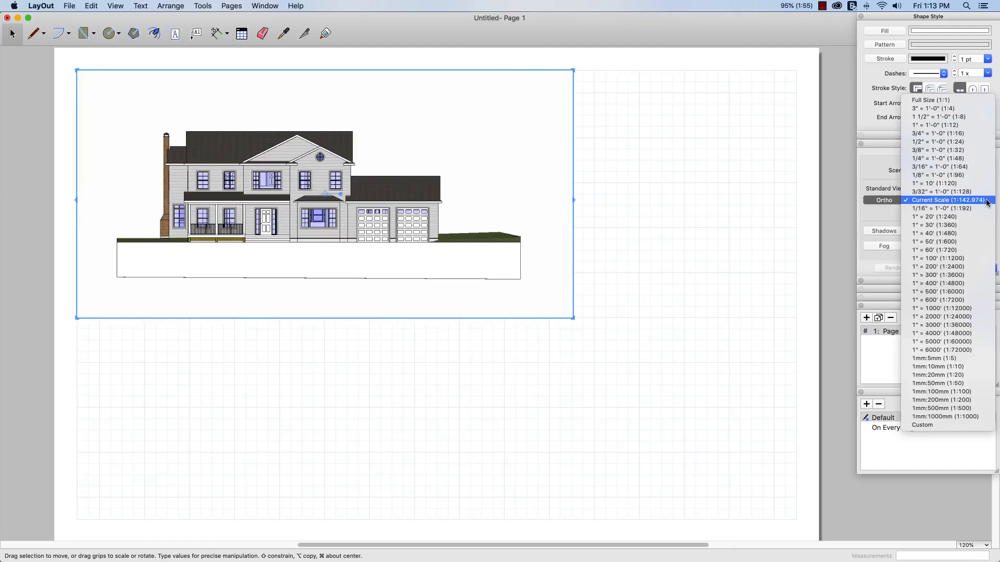
left_click(957, 177)
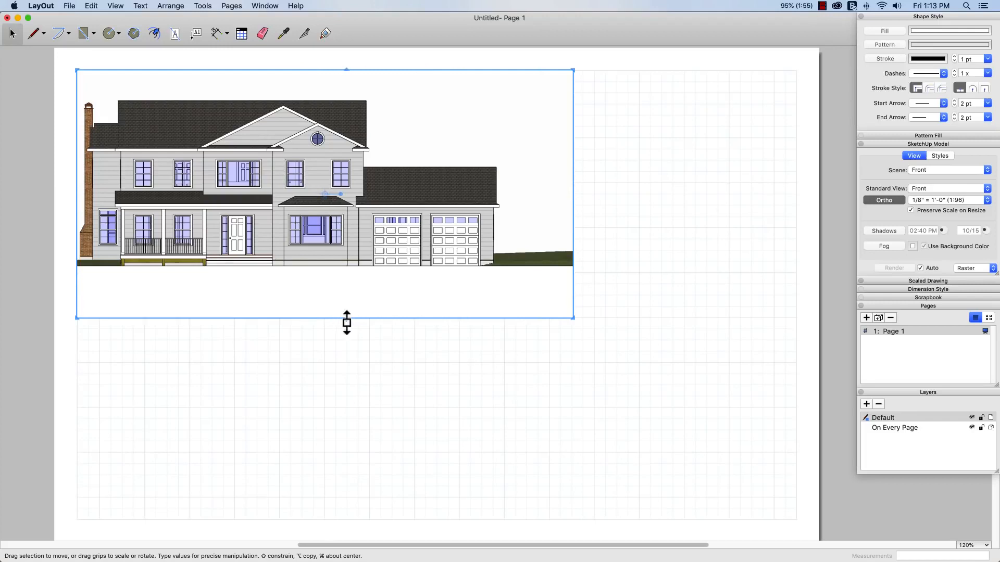
left_click_drag(344, 319, 342, 272)
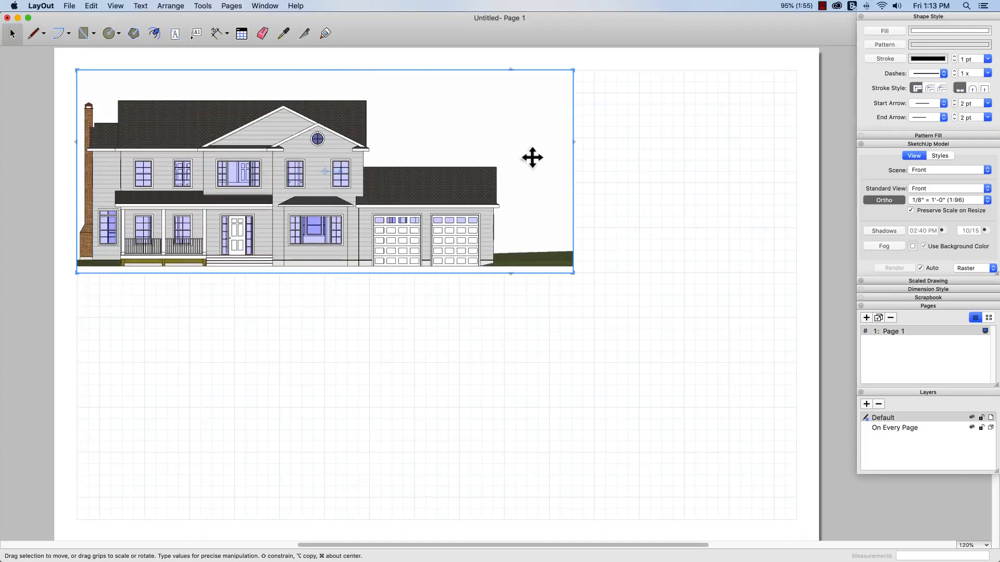
left_click_drag(577, 157, 505, 157)
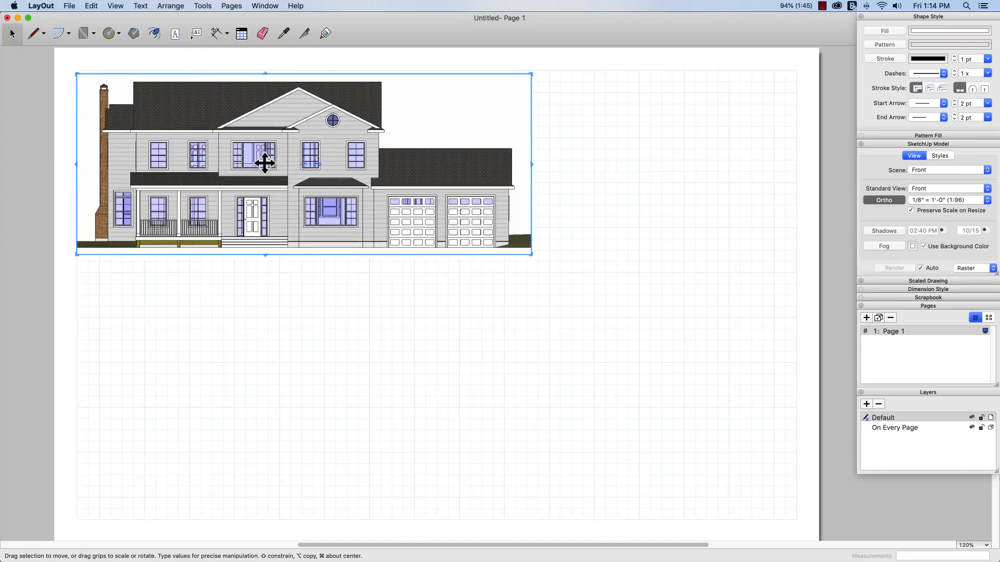
Step: Copy the front elevation viewport straight down to the lower part of the page and assign the copy the Back scene
left_click_drag(265, 164, 264, 402, "alt")
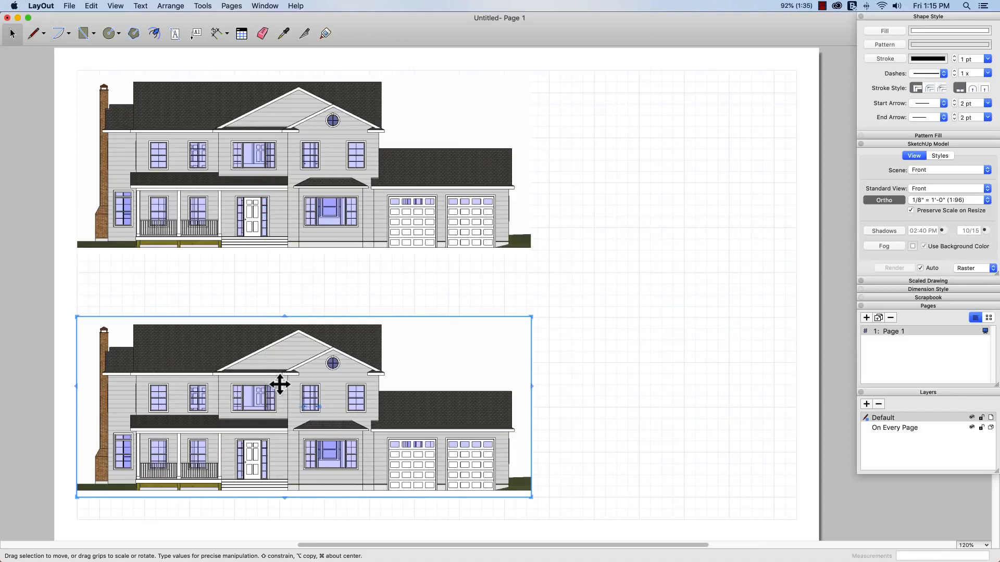
right_click(271, 391)
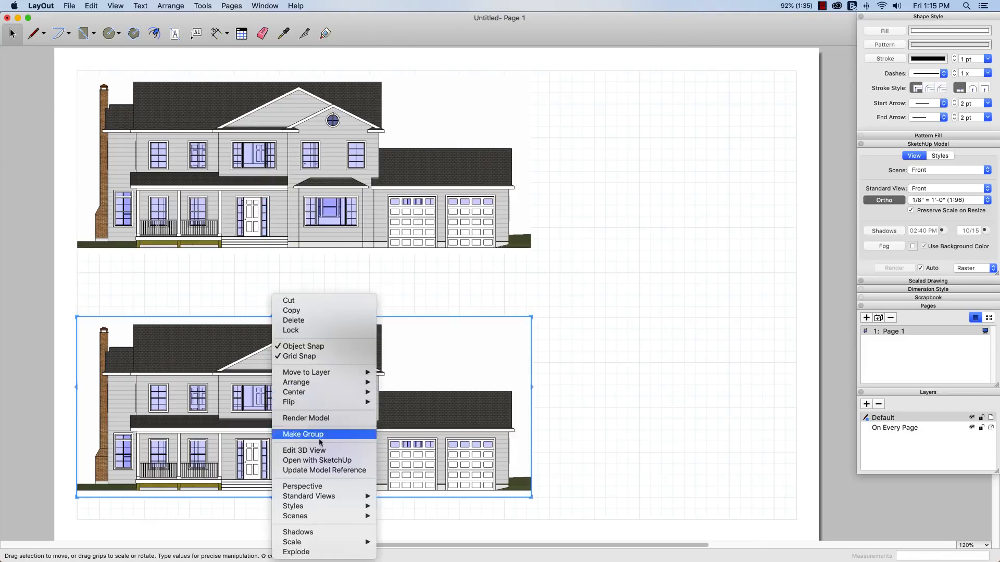
mouse_move(312, 499)
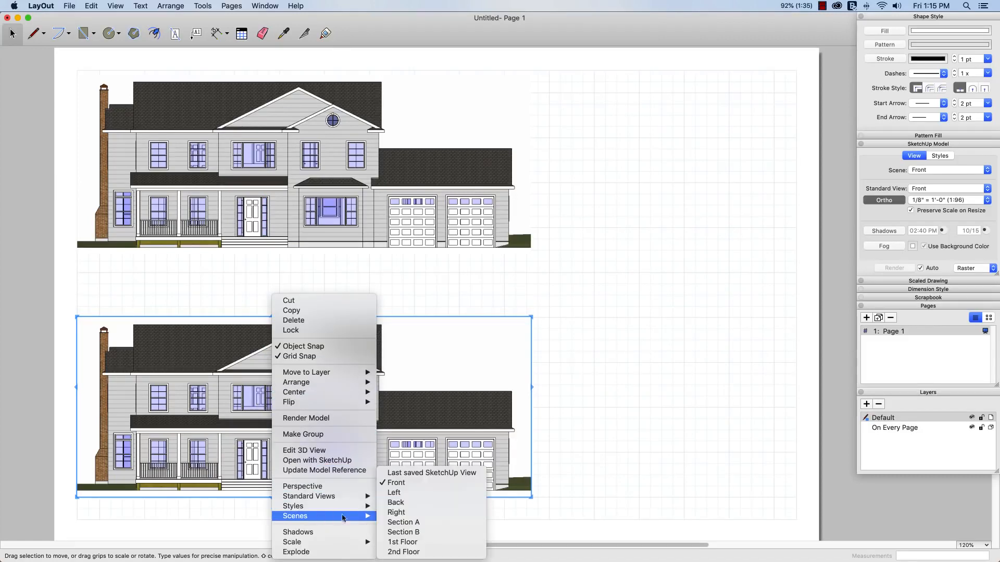
left_click(414, 505)
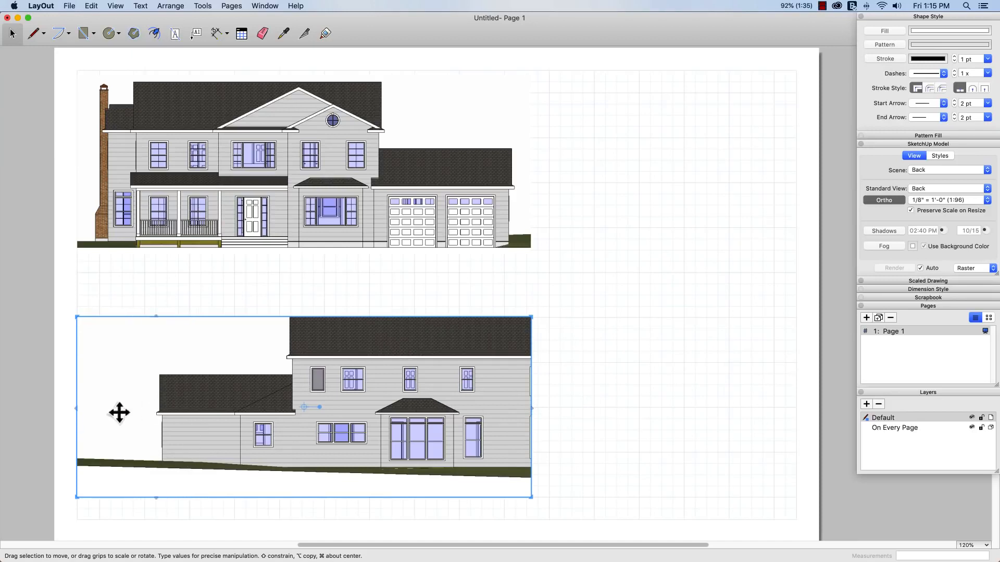
Step: Adjust the back elevation's viewport edges to show the whole house with its chimney, and align it beneath the front elevation
left_click_drag(76, 413, 144, 415)
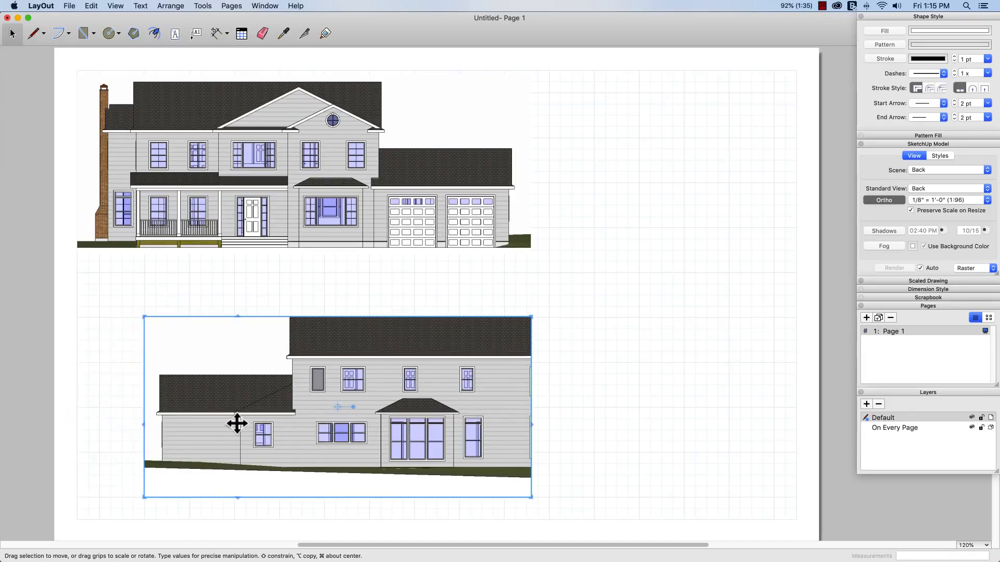
left_click_drag(235, 420, 168, 419)
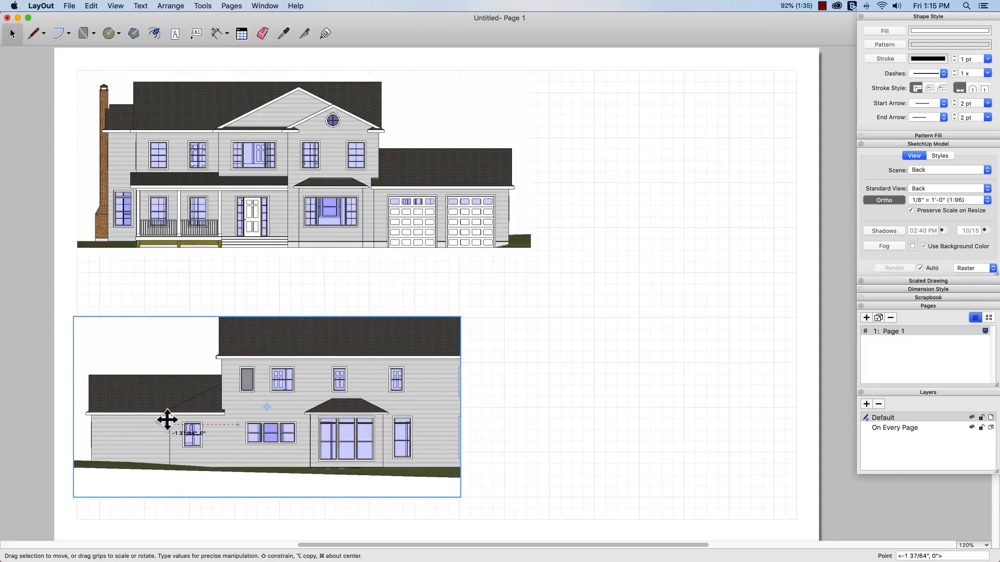
left_click_drag(461, 433, 529, 432)
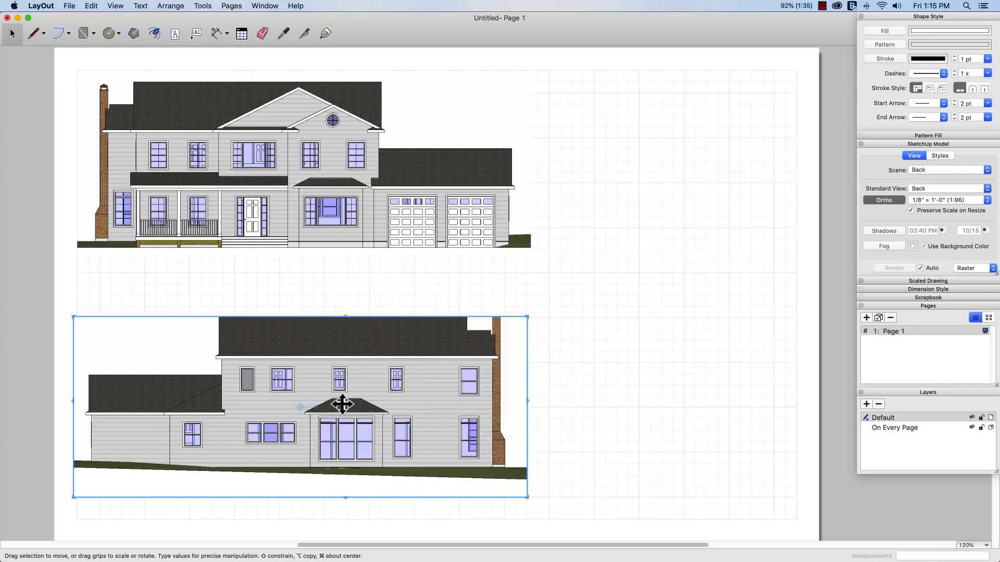
left_click_drag(344, 495, 346, 486)
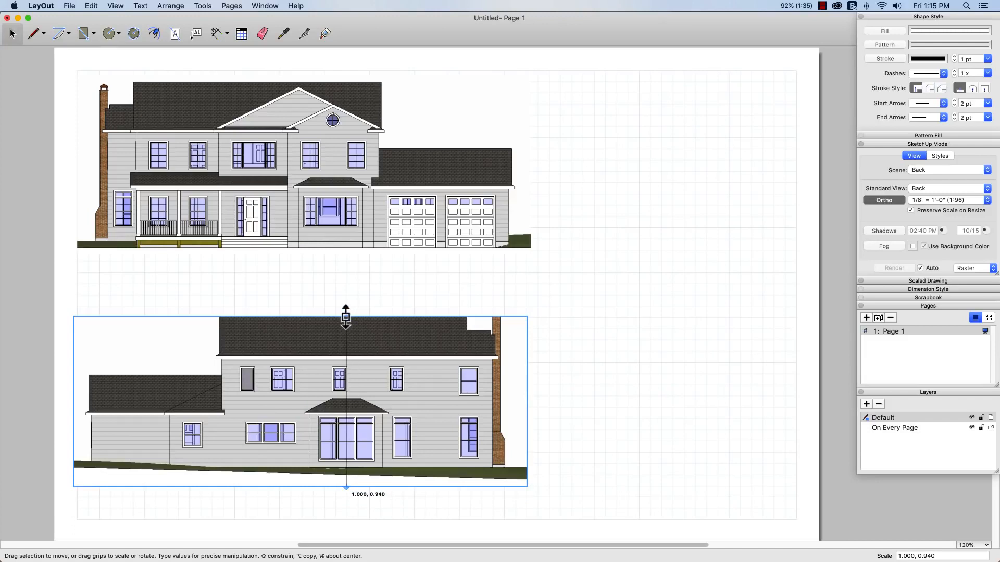
left_click_drag(346, 316, 345, 294)
left_click_drag(345, 359, 346, 373)
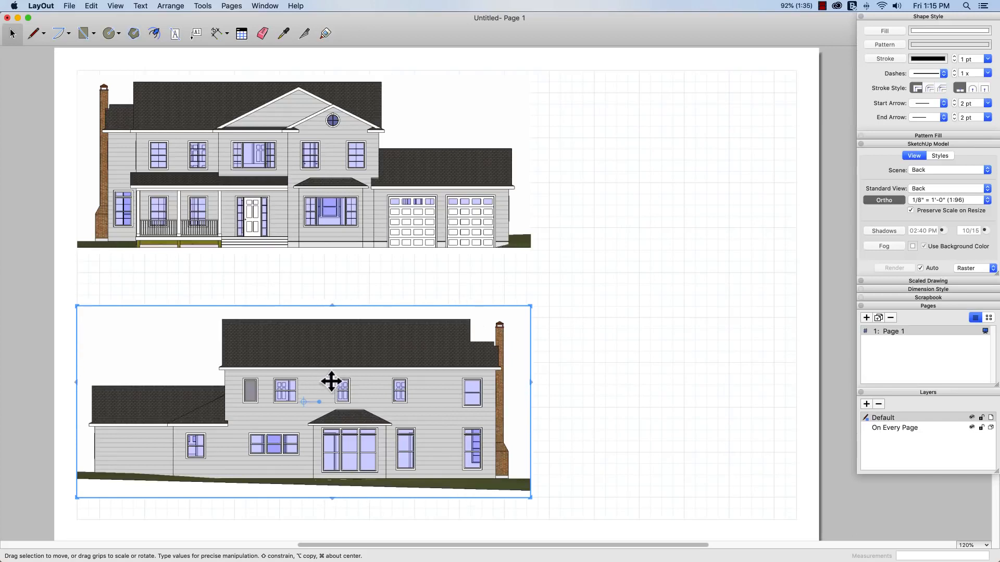
Step: Copy the back elevation viewport across to the page grid's right edge and assign the copy the Right scene
left_click_drag(319, 384, 583, 383, "alt")
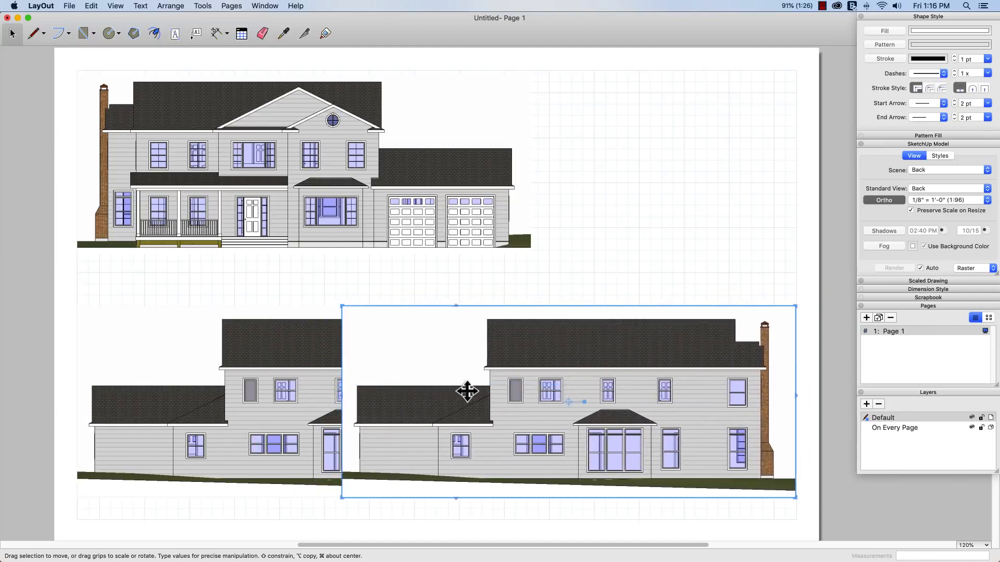
right_click(576, 415)
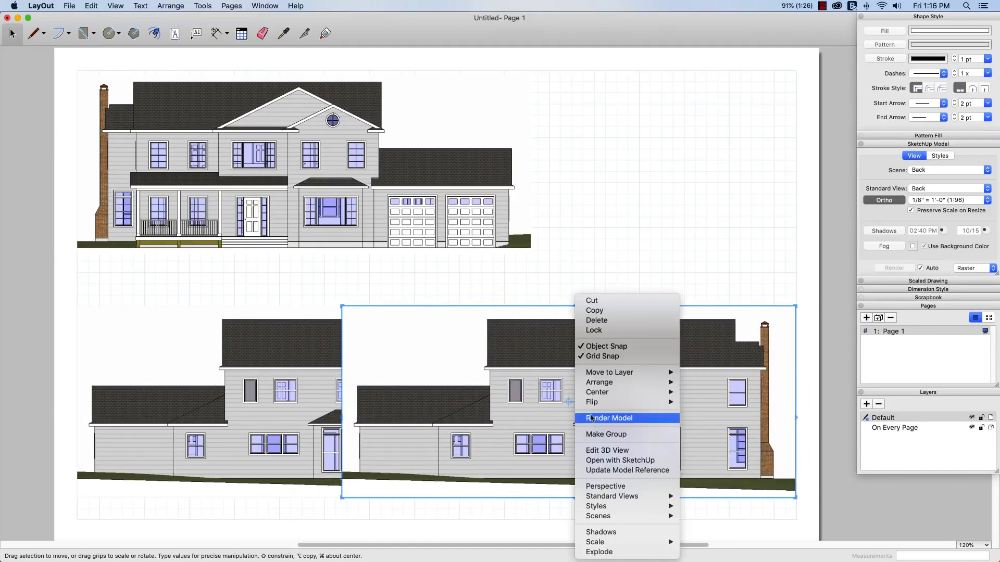
mouse_move(638, 519)
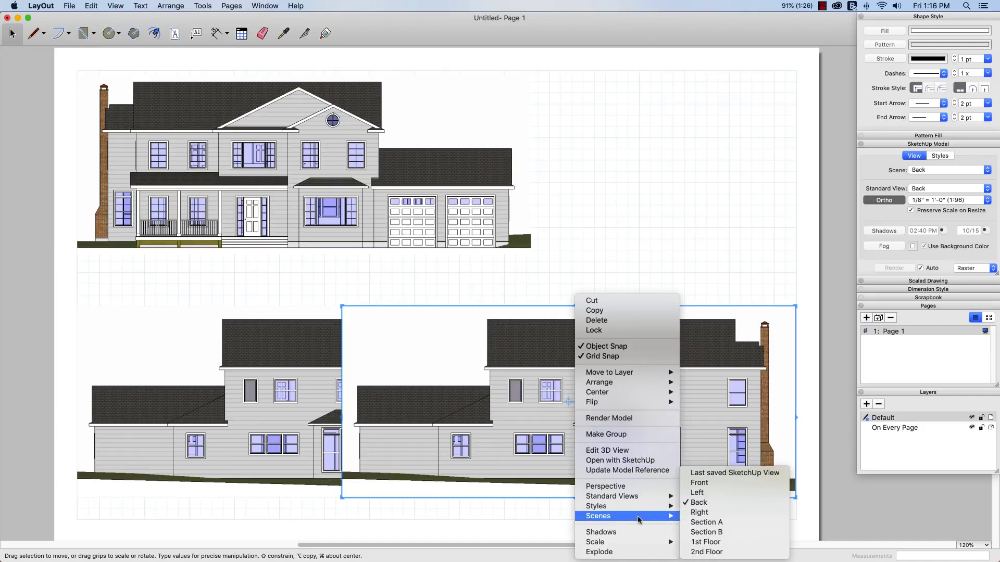
left_click(701, 513)
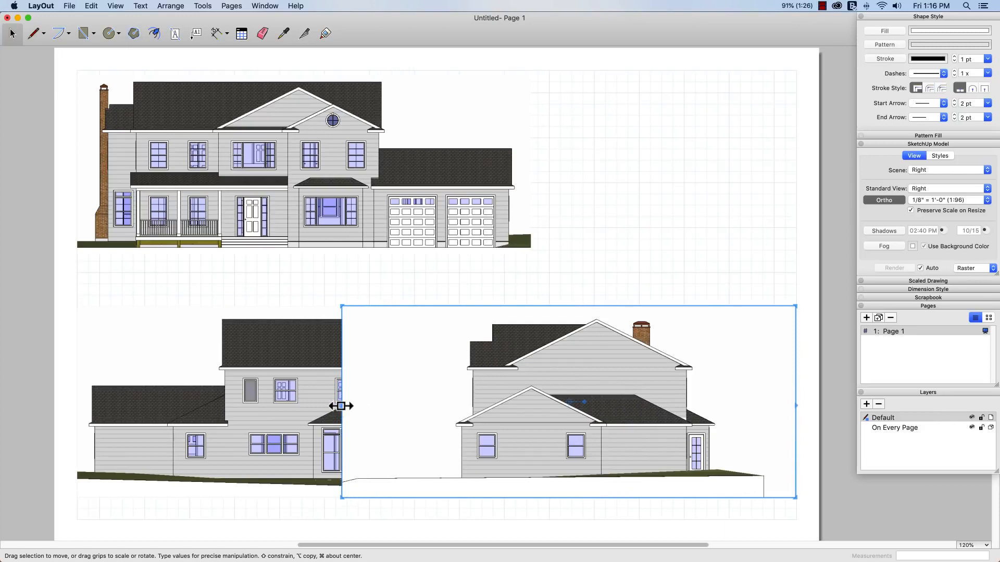
Step: Crop the right elevation viewport clear of the back elevation and pan the model inside it to bring the whole house into frame
left_click_drag(340, 406, 537, 411)
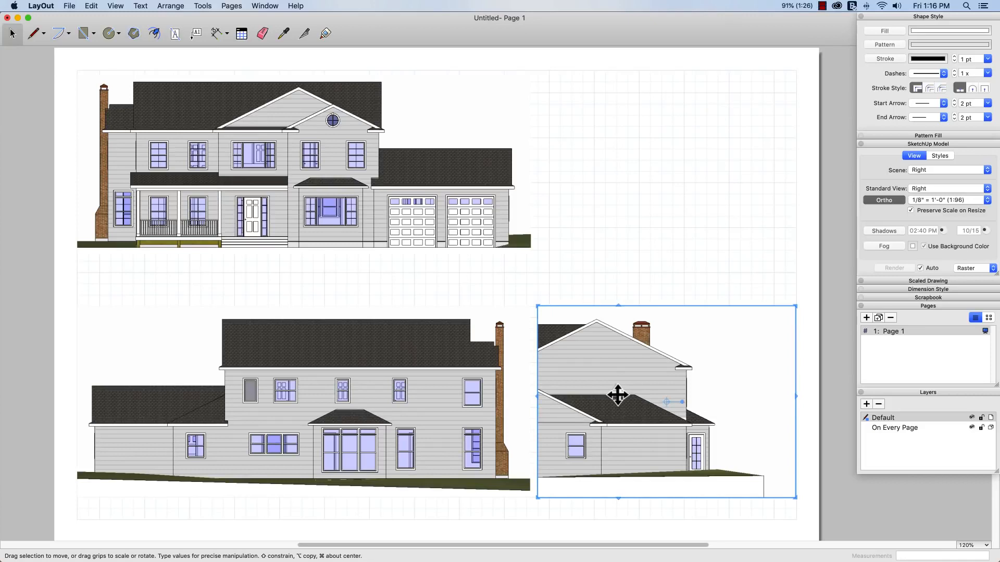
double_click(617, 395)
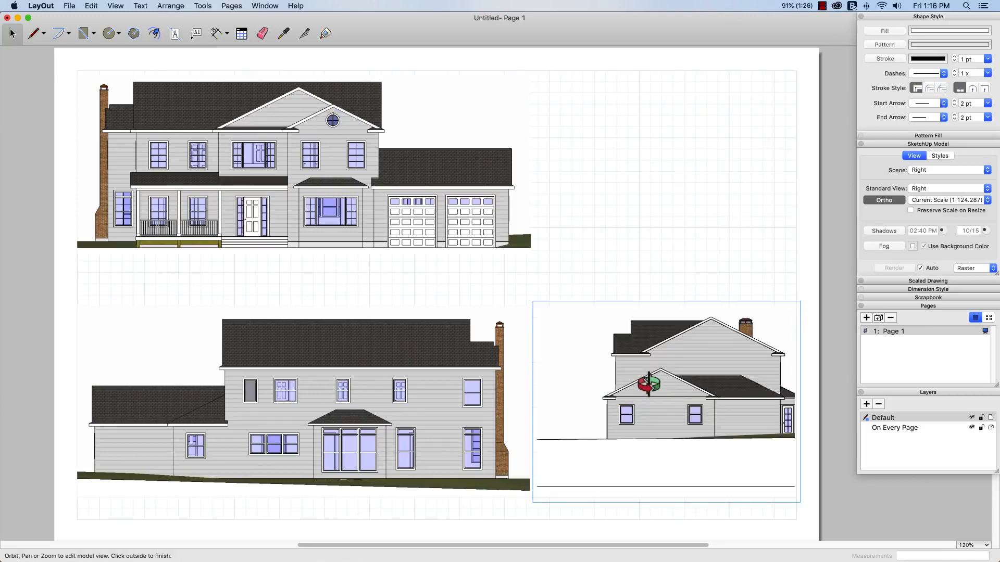
right_click(643, 370)
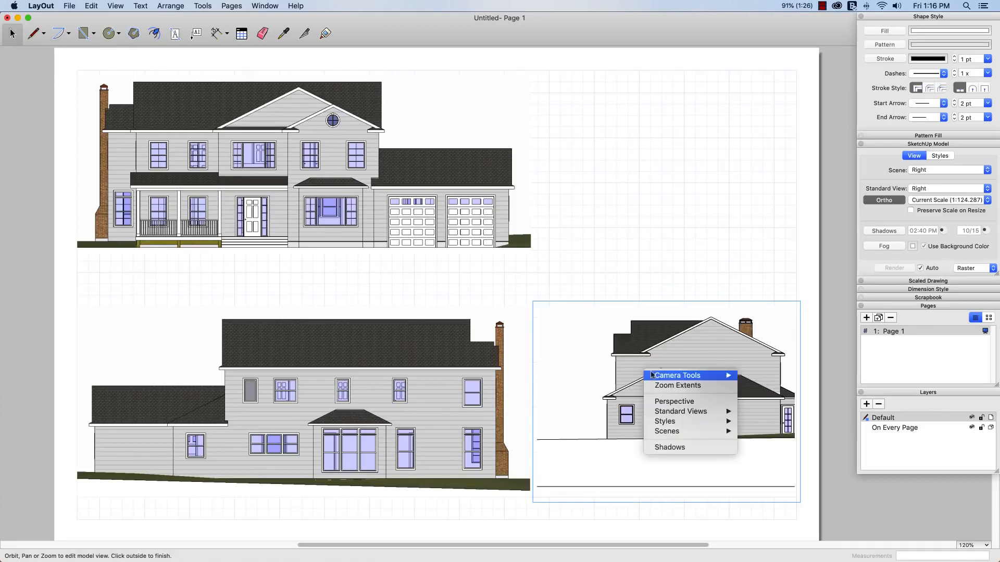
mouse_move(673, 377)
left_click(764, 387)
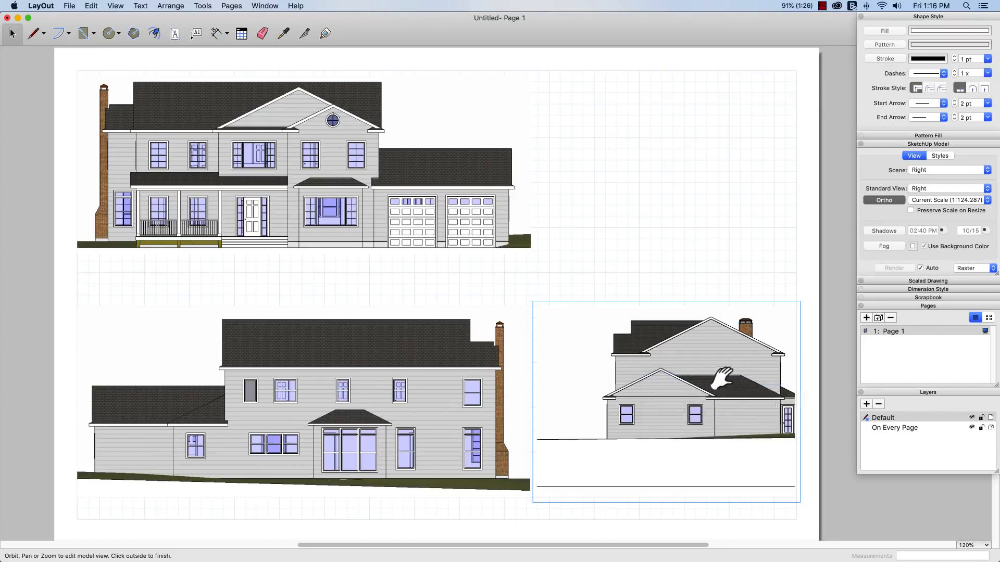
left_click_drag(698, 379, 663, 397)
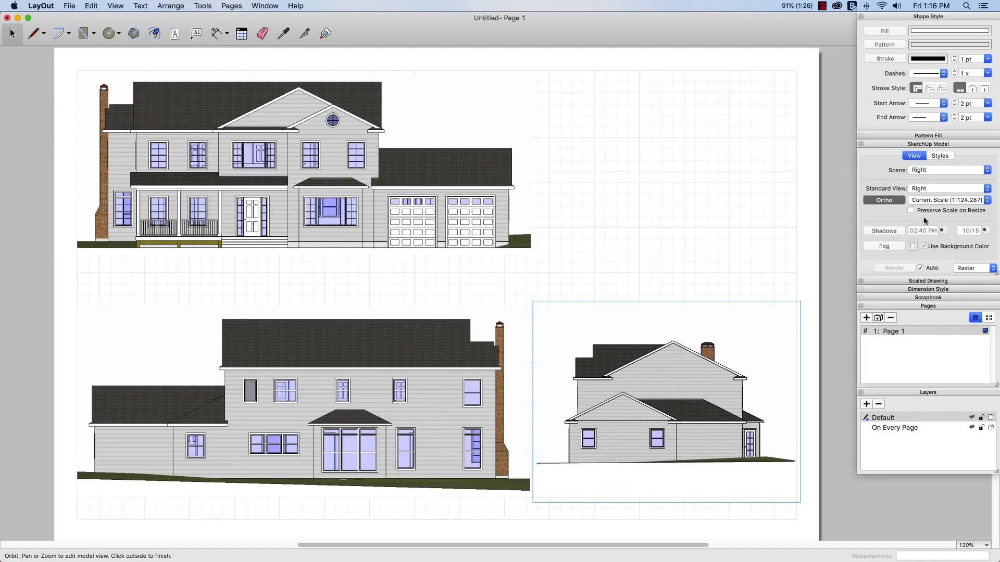
left_click(758, 230)
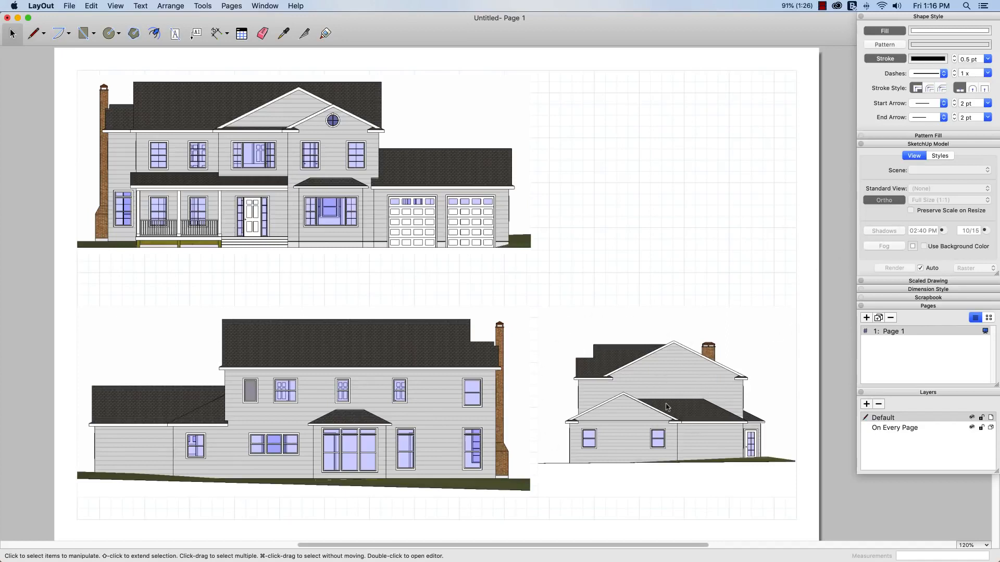
Step: Reset the right elevation viewport to the Right scene, set it to 1/8" = 1'-0" scale, and preserve scale on resize
right_click(638, 397)
mouse_move(670, 518)
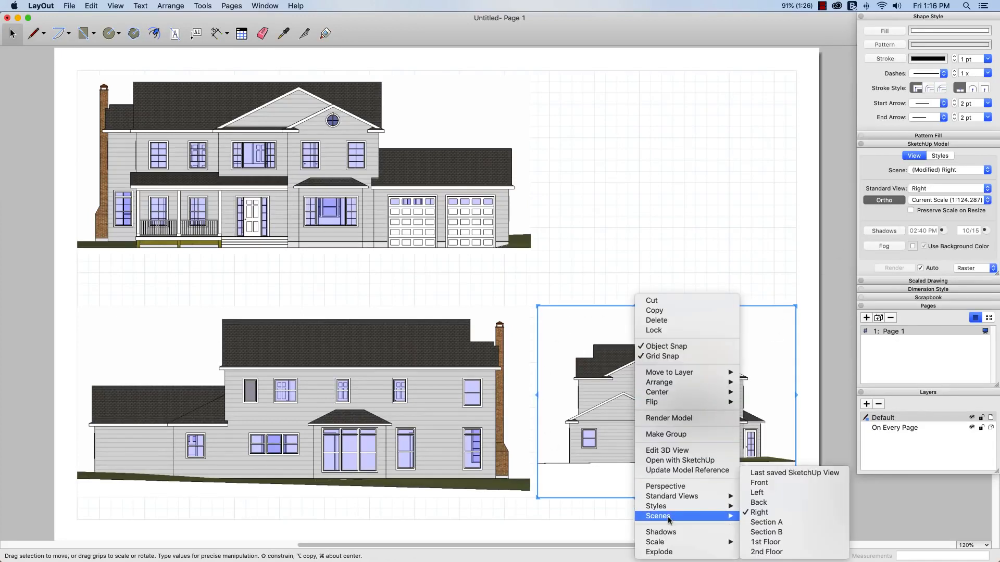
left_click(770, 514)
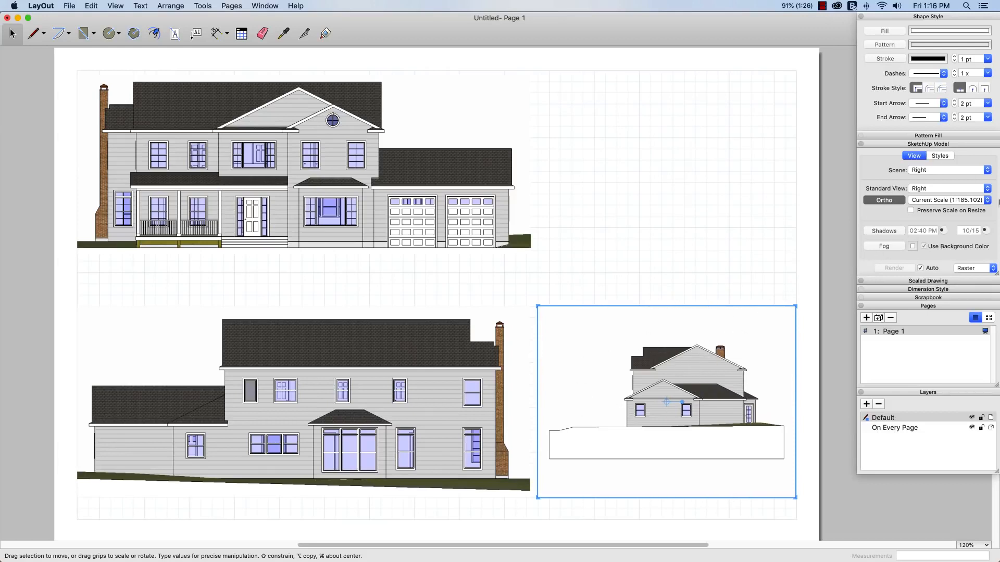
left_click(987, 201)
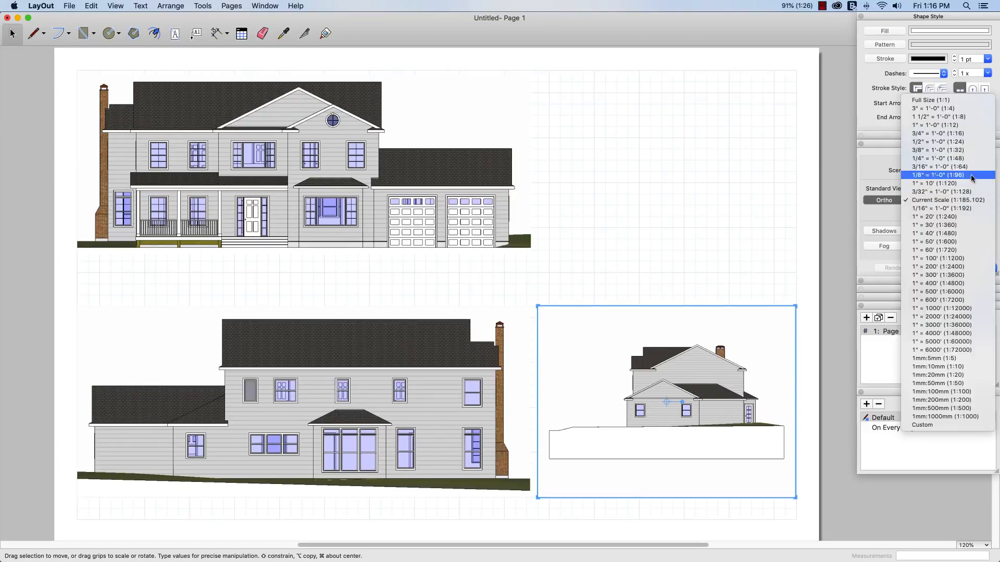
left_click(932, 175)
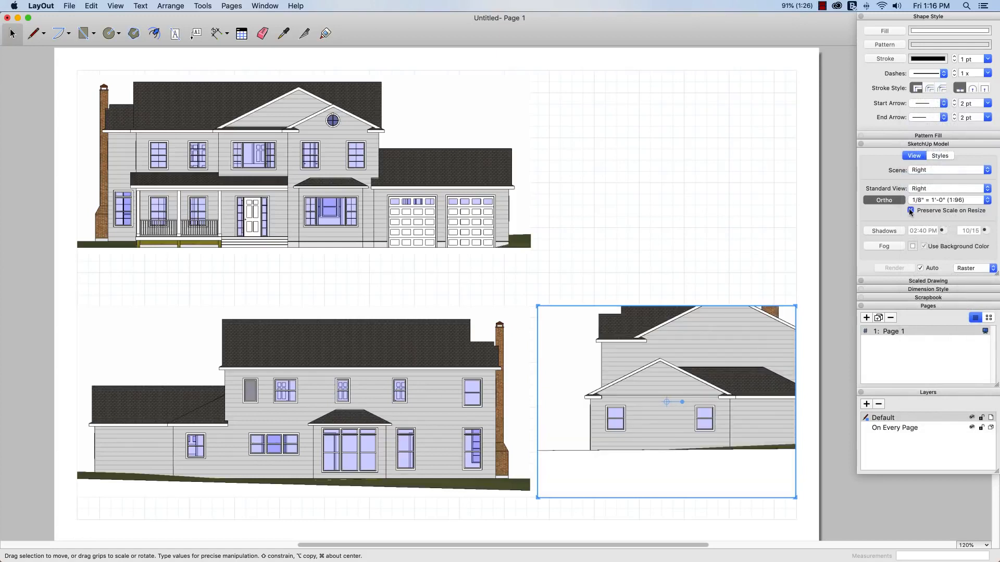
left_click(911, 210)
Step: Adjust the right elevation's viewport edges to show the whole house from chimney to rear door, with little empty space around it
mouse_move(719, 501)
left_mouse_down()
mouse_move(714, 466)
mouse_move(716, 496)
left_mouse_up()
left_click_drag(701, 498, 702, 464)
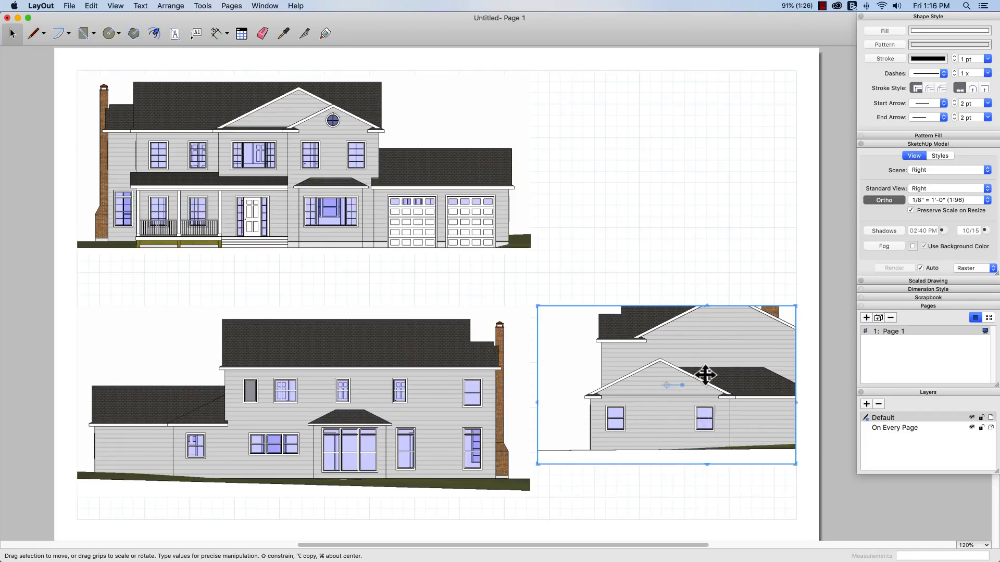
left_click_drag(705, 305, 700, 361)
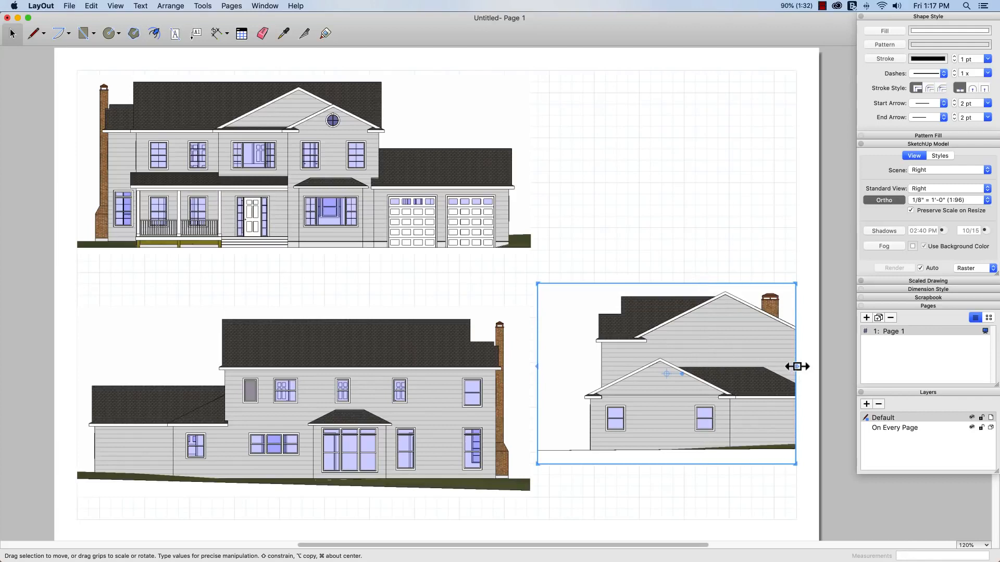
left_click_drag(796, 366, 838, 366)
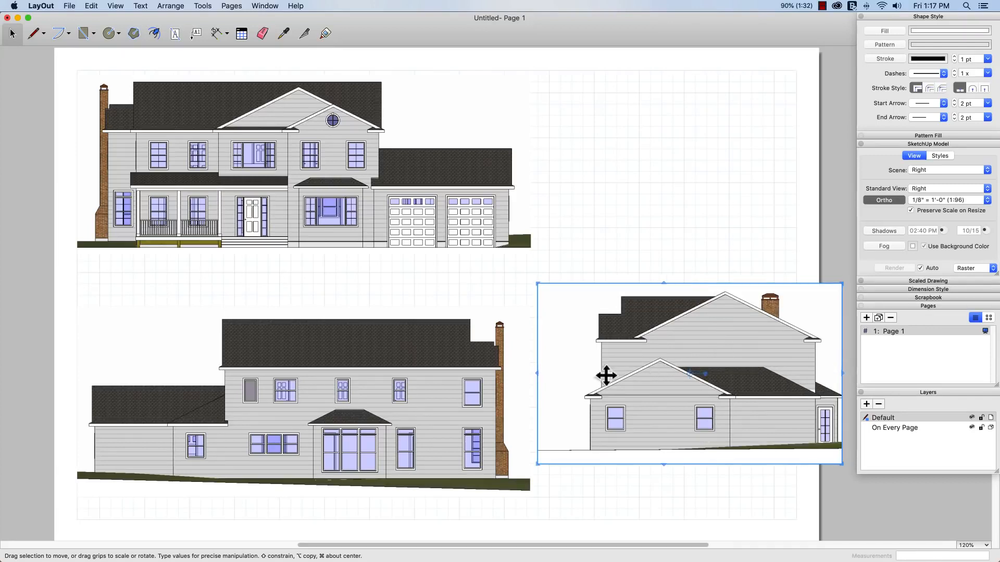
left_click_drag(538, 375, 626, 388)
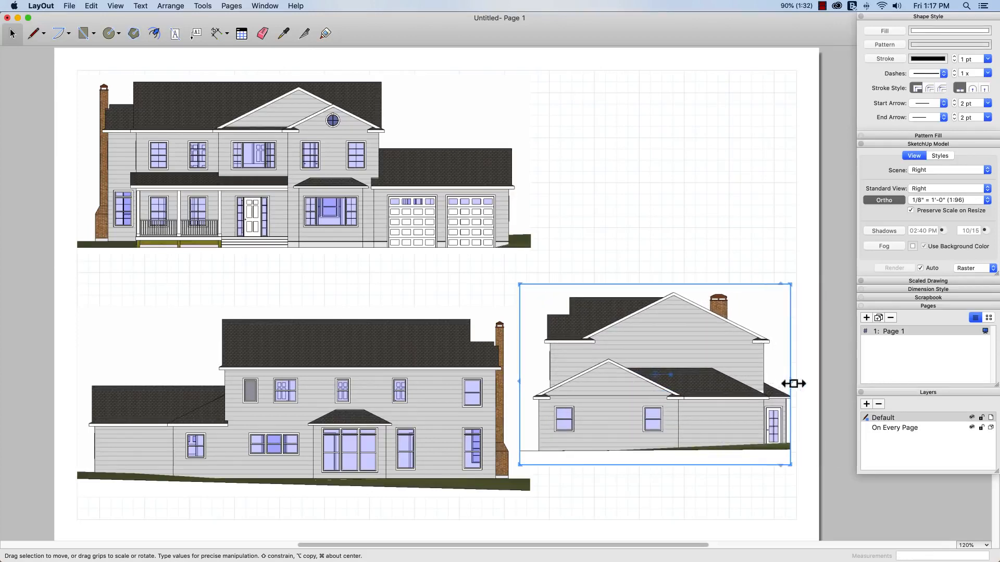
left_click_drag(793, 385, 808, 386)
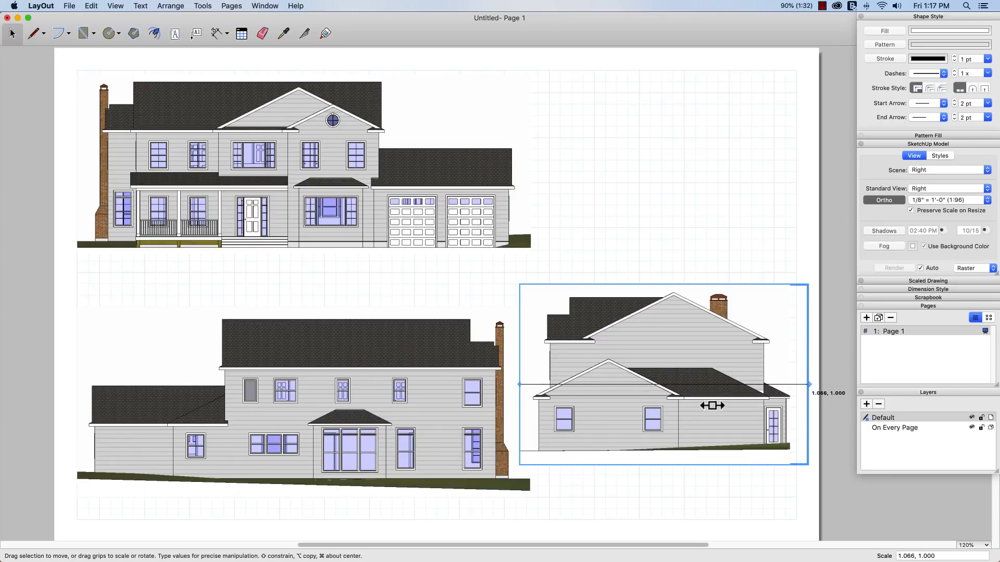
Step: Move the right elevation beside the back elevation and nudge it so their ground and roof lines align
left_click_drag(708, 404, 703, 433)
key("Up")
key("Up")
key("Up")
key("Up")
key("Up")
key("Up")
key("Up")
key("Up")
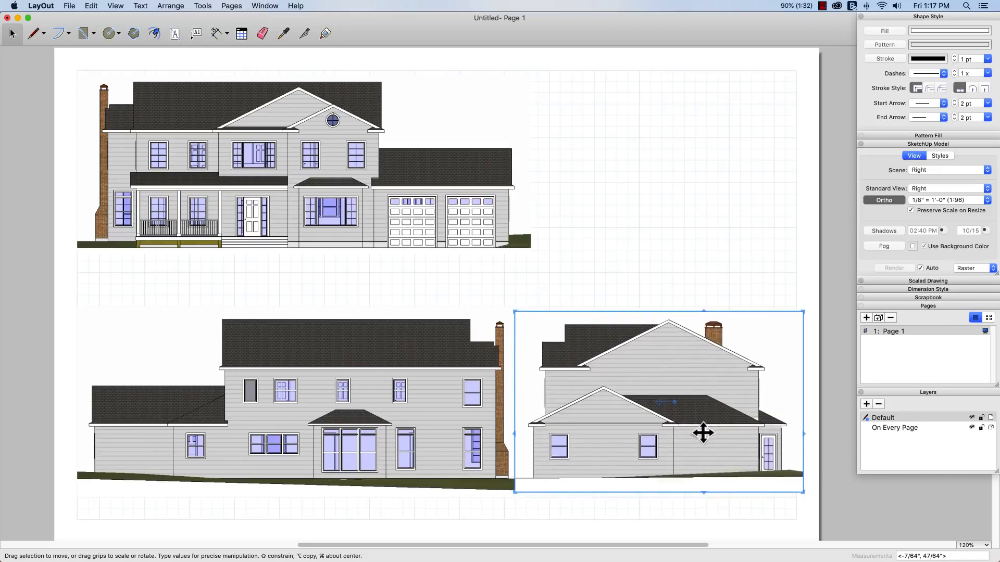
key("Left")
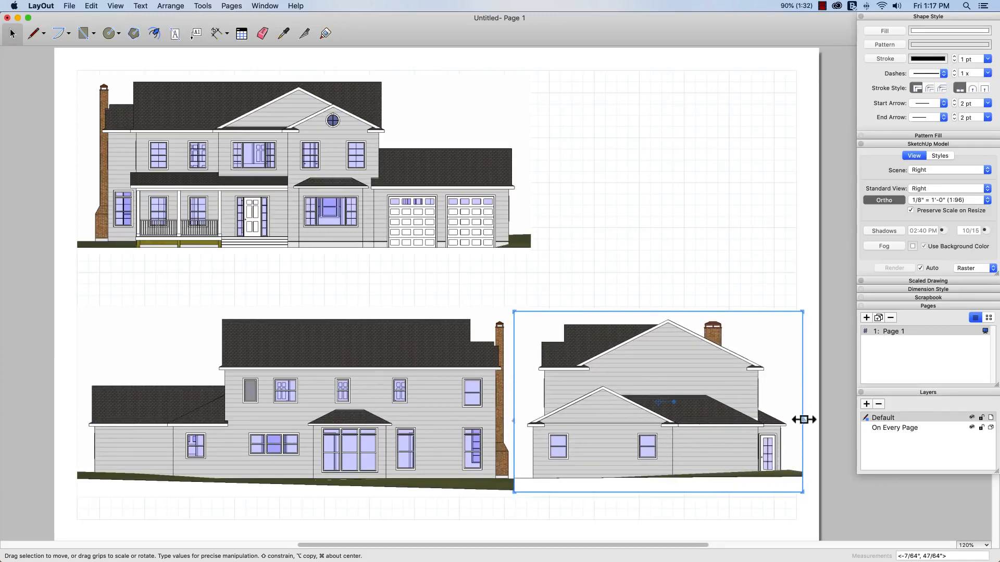
left_click(770, 288)
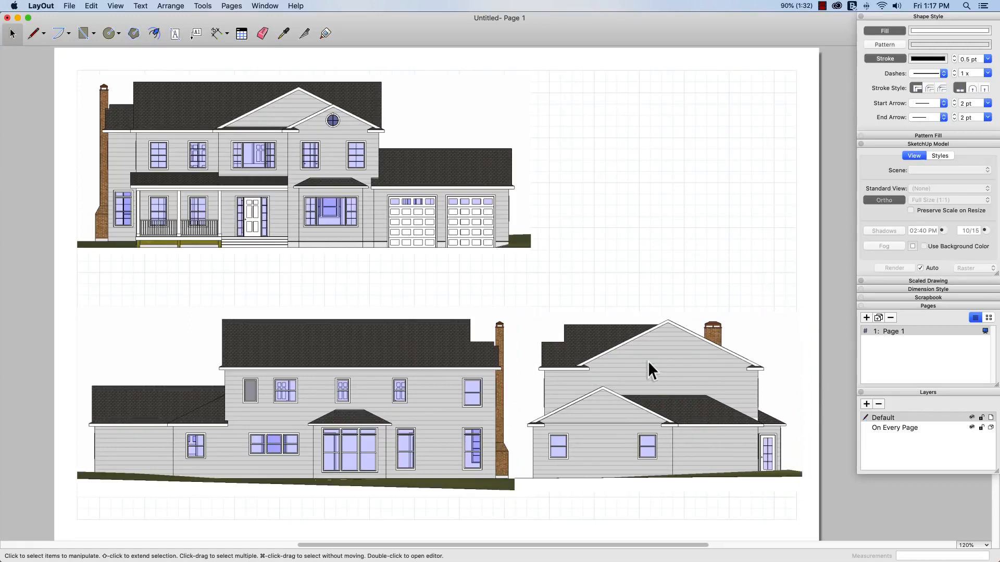
Step: Copy the right elevation viewport straight up beside the front elevation and assign the copy the Left scene
left_click(641, 378)
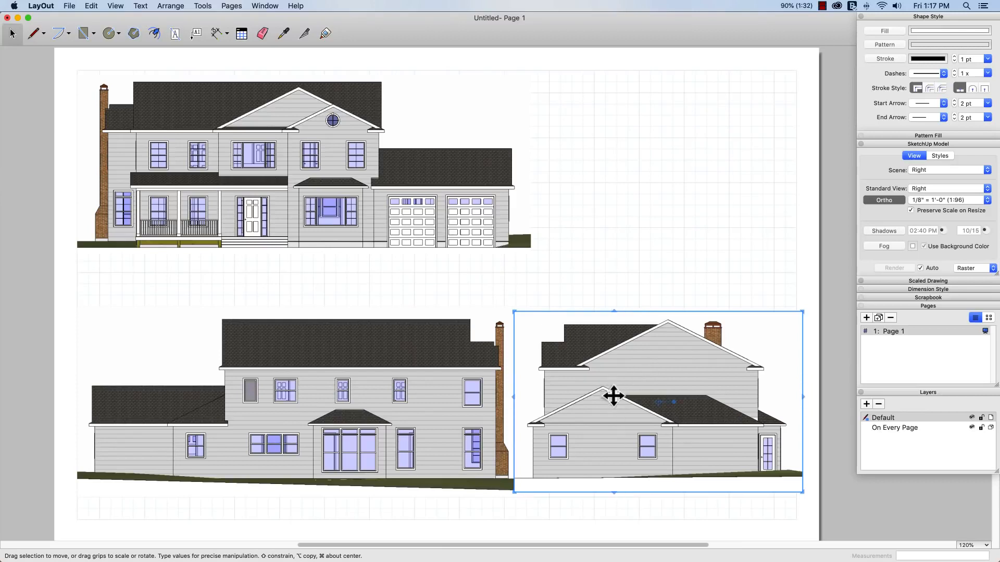
left_click_drag(613, 397, 614, 168, "alt")
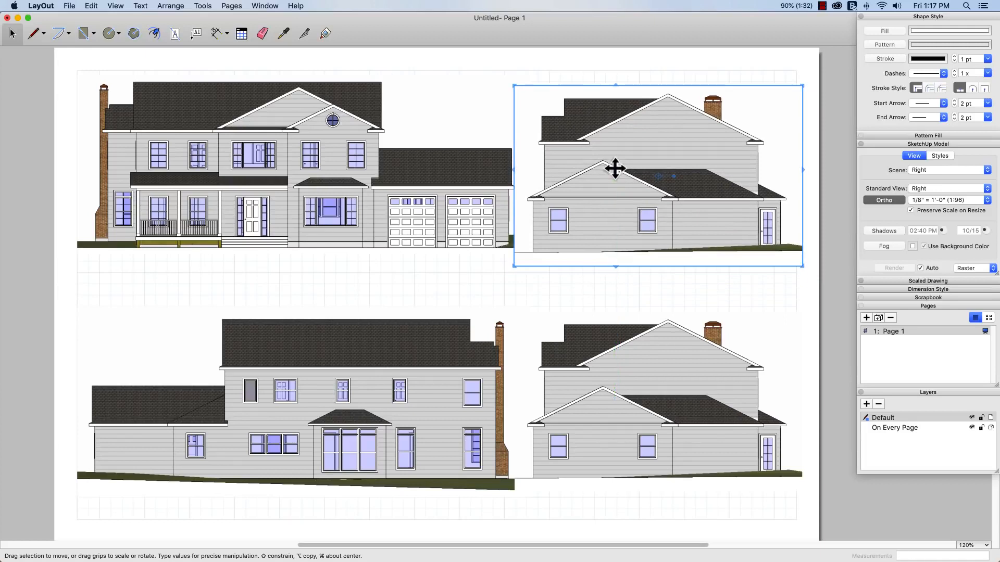
right_click(614, 168)
mouse_move(666, 375)
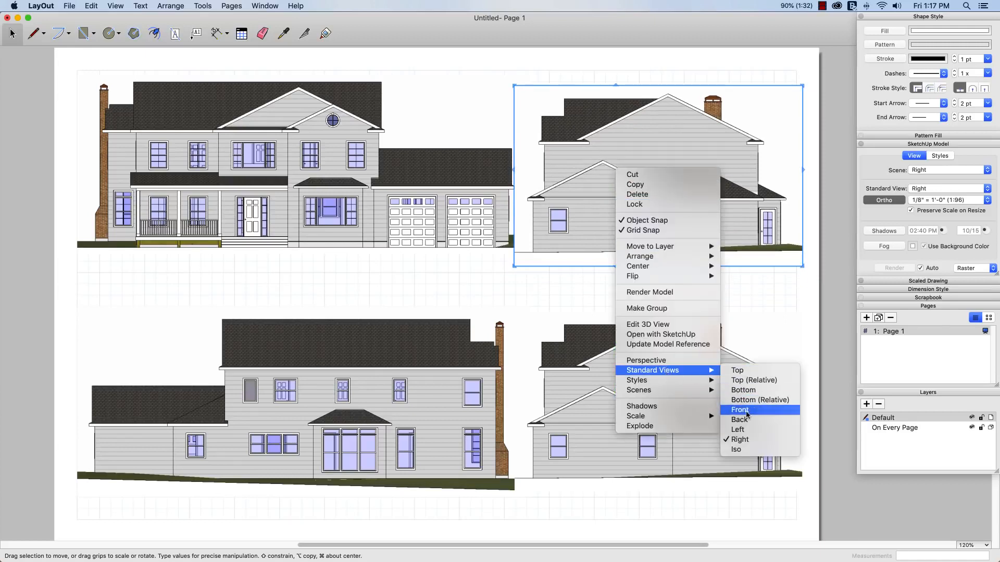
mouse_move(688, 390)
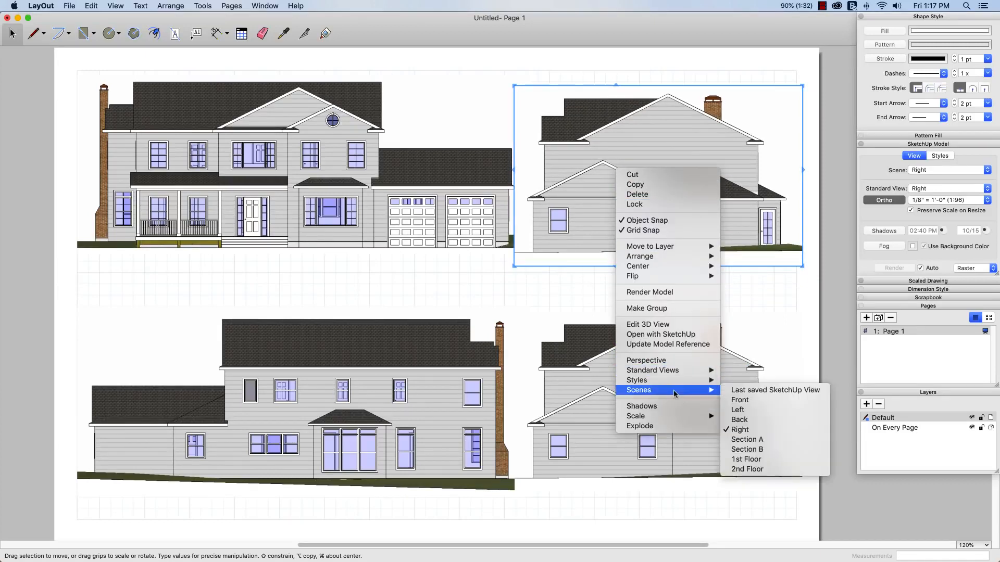
left_click(729, 420)
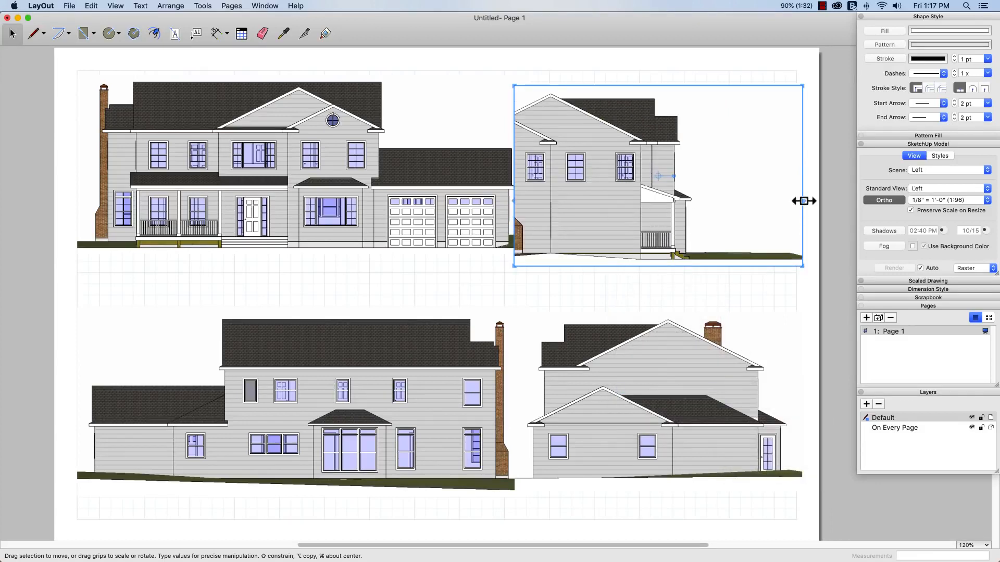
Step: Adjust the left elevation's viewport edges to show the whole house, and align it with the front elevation at the page grid's right edge
left_click_drag(803, 201, 719, 217)
left_click_drag(607, 209, 515, 217)
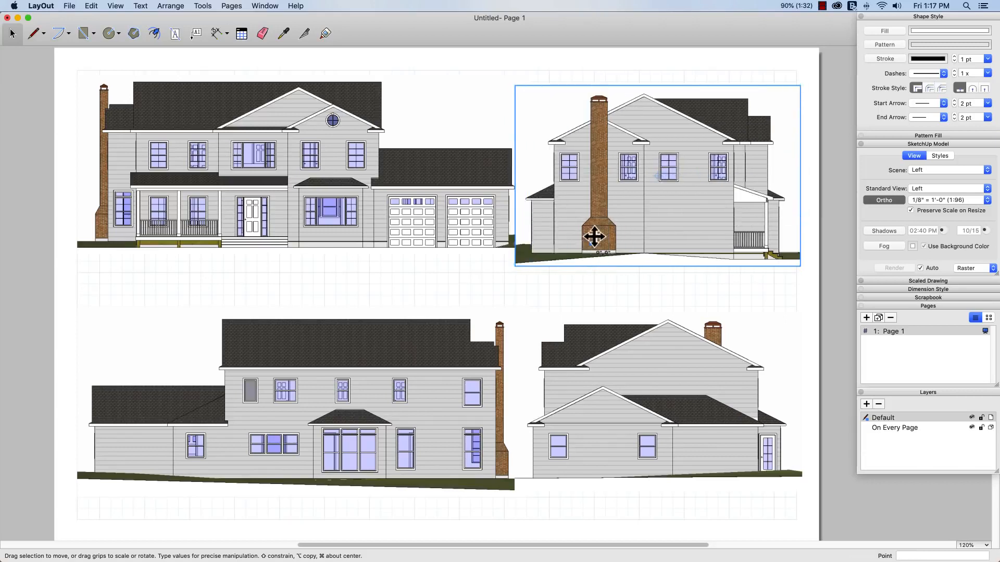
left_click_drag(594, 237, 592, 228)
left_click_drag(803, 196, 787, 183)
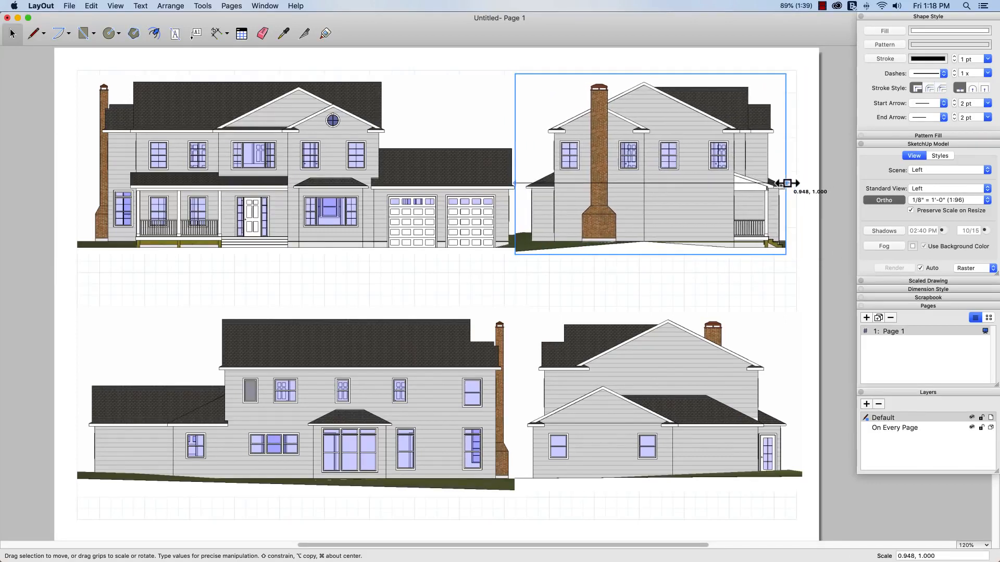
left_click_drag(732, 196, 741, 195)
left_click(734, 292)
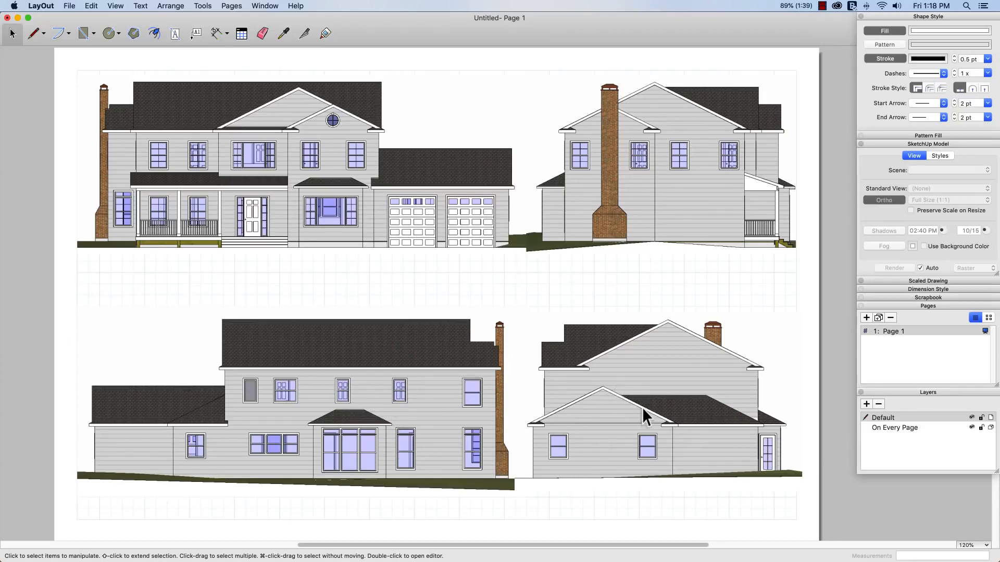
Step: Add a second page and copy the front elevation viewport from Page 1 onto it
left_click(865, 318)
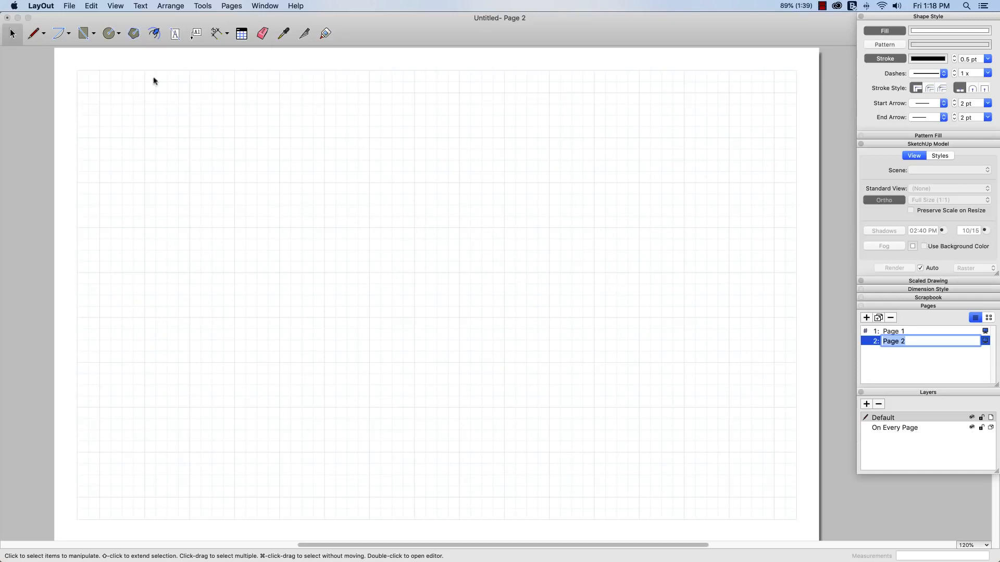
left_click(873, 331)
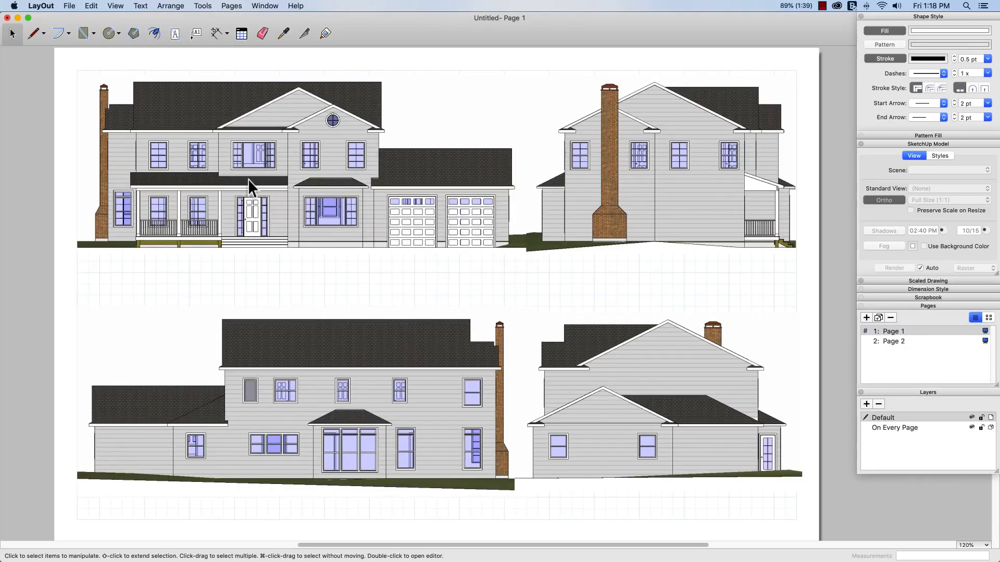
left_click(248, 179)
right_click(207, 168)
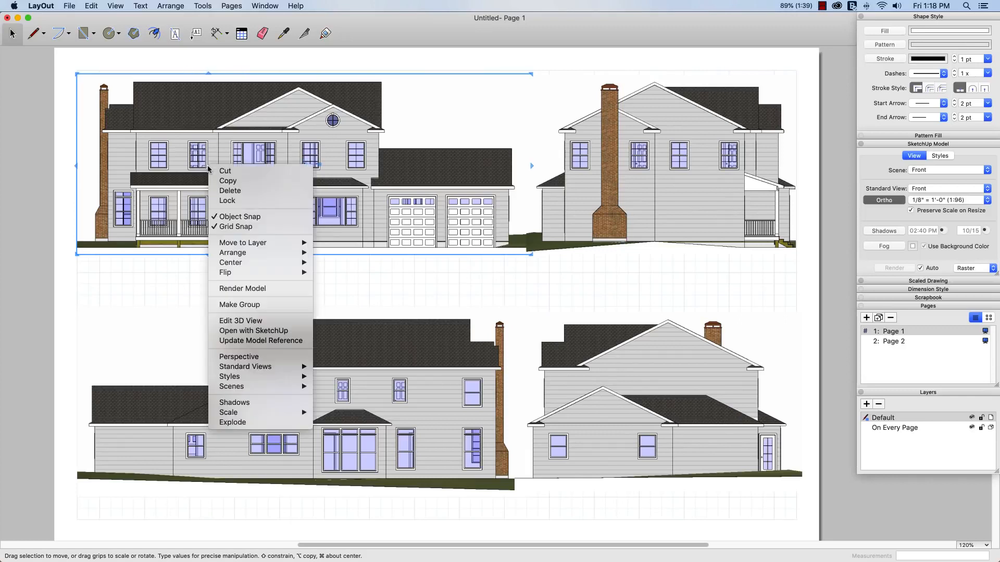
left_click(224, 182)
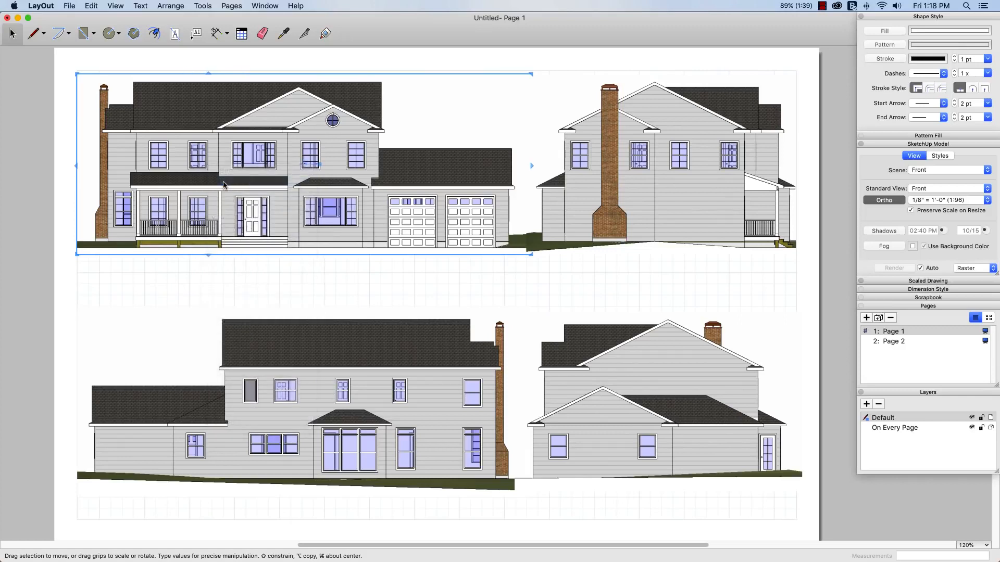
left_click(887, 342)
right_click(252, 183)
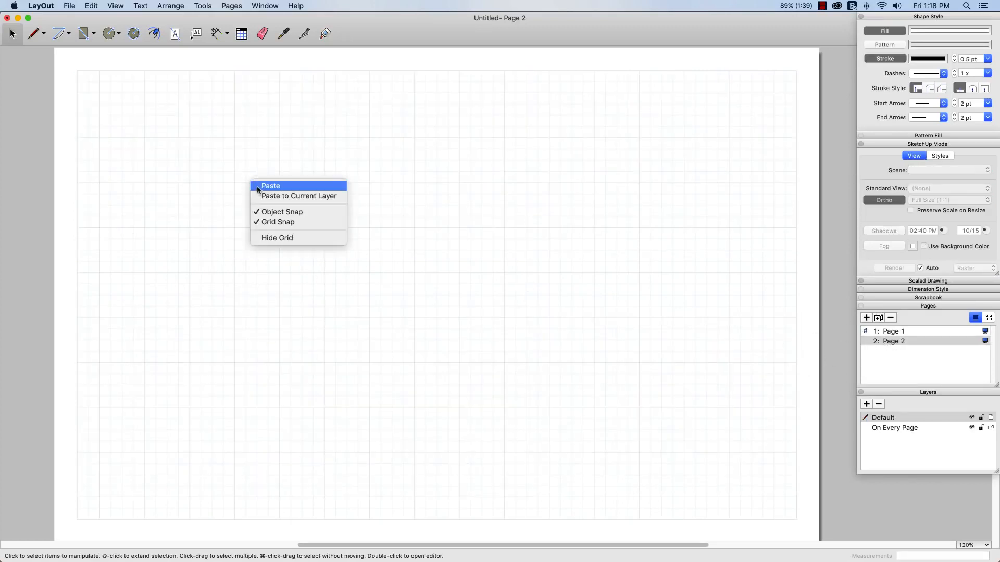
left_click(258, 186)
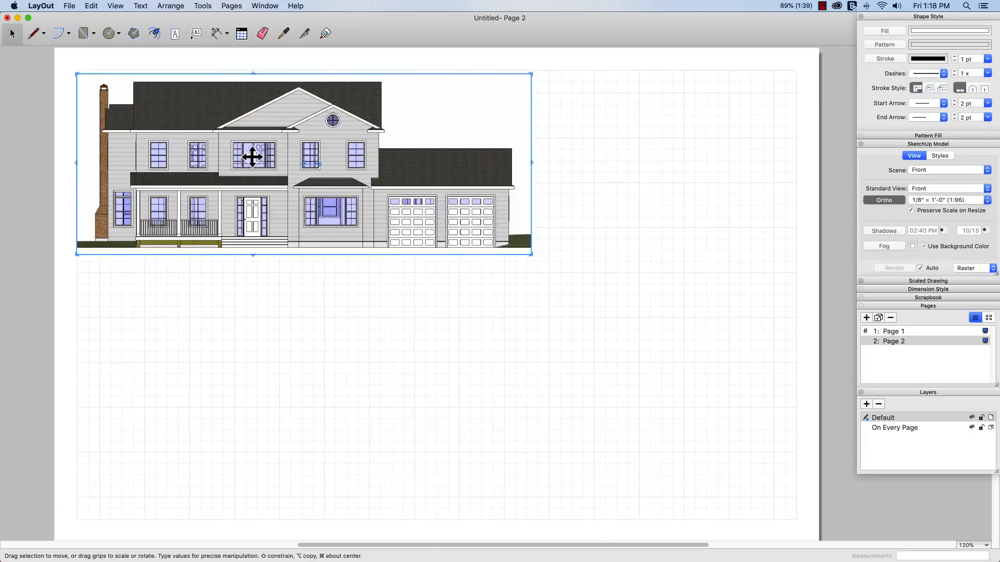
Step: Extend the pasted viewport's lower edge down the page and assign it the 1st Floor scene
left_click_drag(260, 255, 257, 397)
left_click_drag(524, 372, 525, 364)
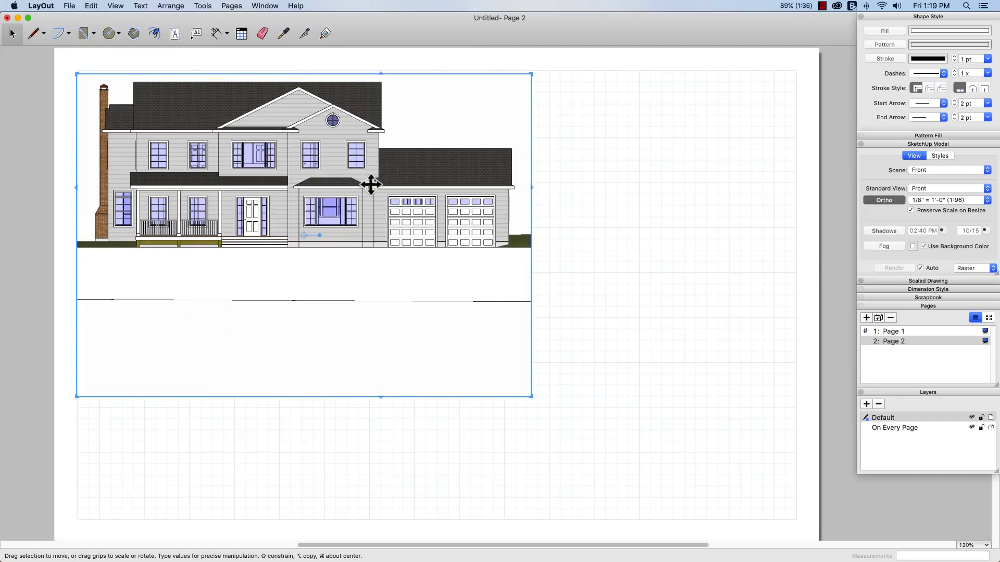
right_click(259, 175)
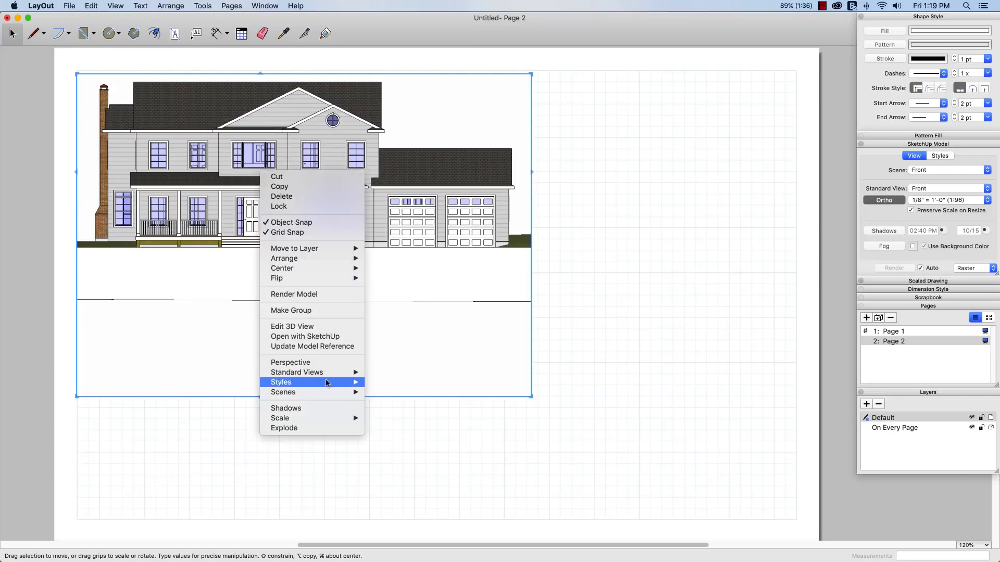
mouse_move(329, 397)
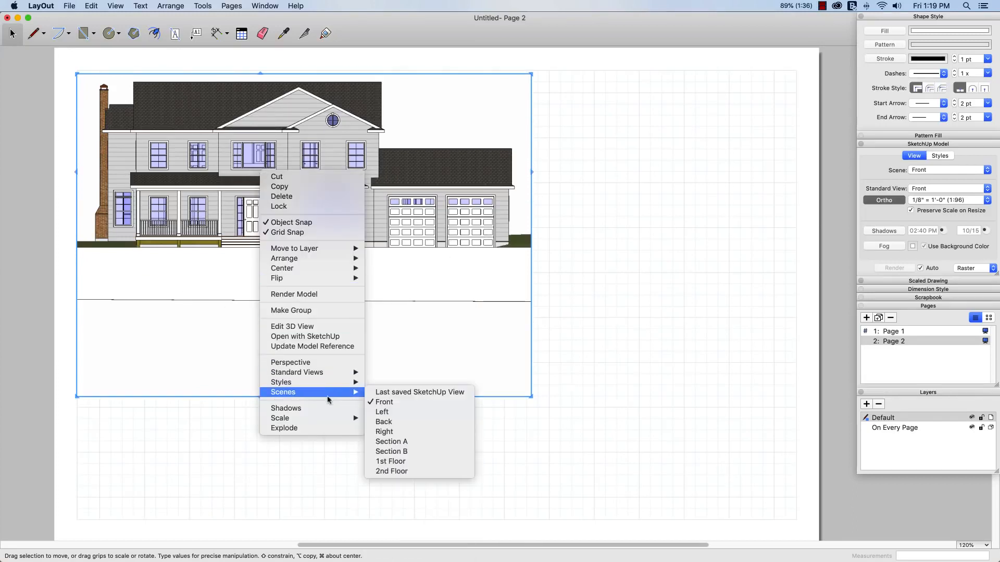
left_click(407, 461)
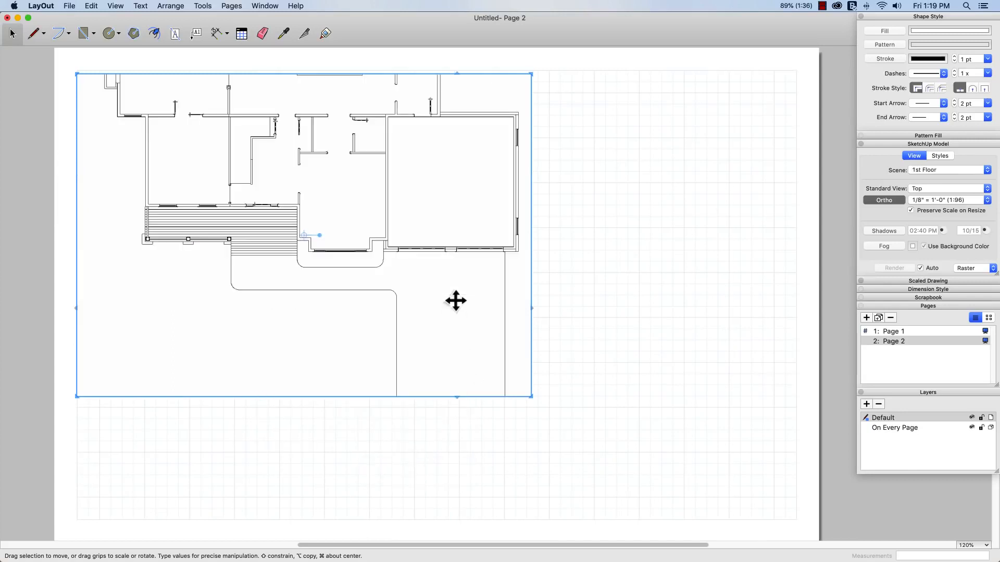
Step: Resize the first-floor viewport to frame the whole plan, trim the empty area below, and place it at the page grid's upper-left corner
left_click_drag(300, 171, 306, 285)
left_click_drag(306, 185, 299, 104)
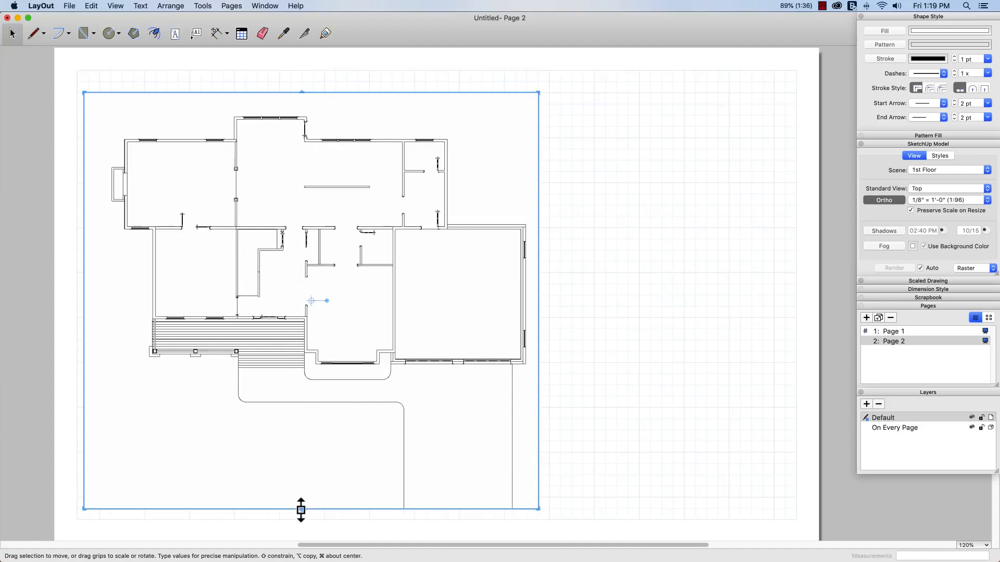
left_click_drag(300, 509, 299, 418)
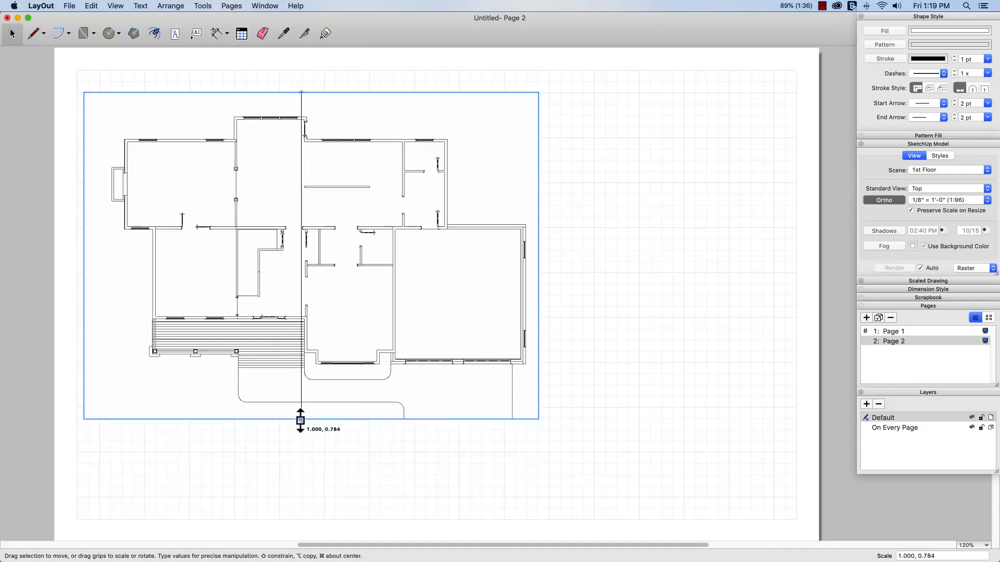
left_click_drag(263, 301, 254, 275)
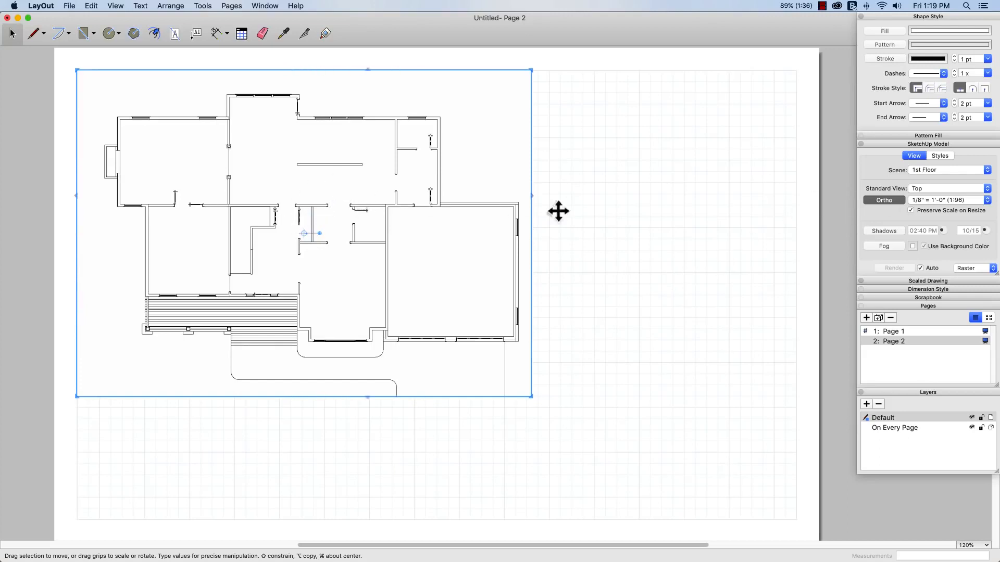
mouse_move(285, 217)
left_mouse_down()
mouse_move(428, 281)
mouse_move(414, 287)
left_mouse_up()
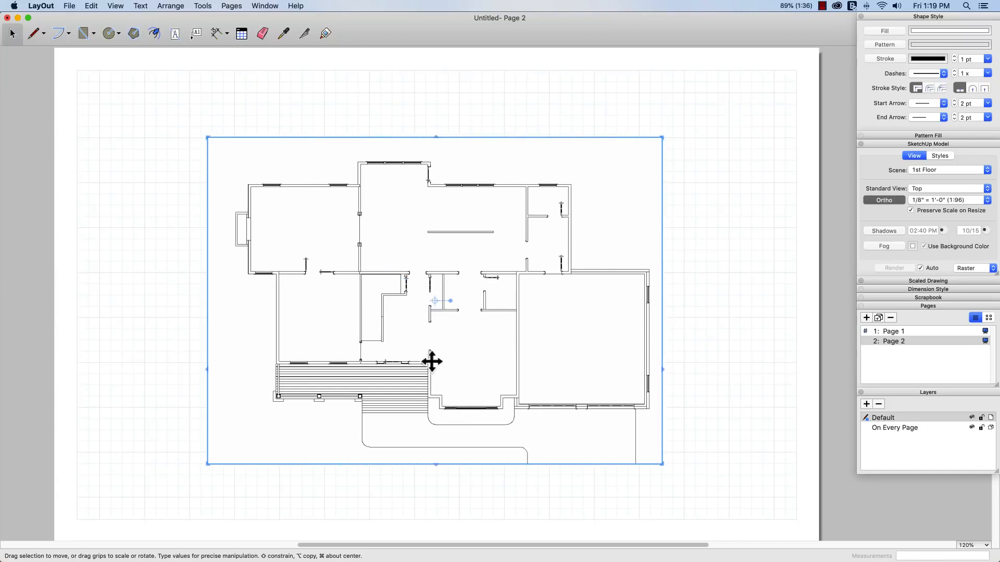
left_click_drag(434, 368, 297, 299)
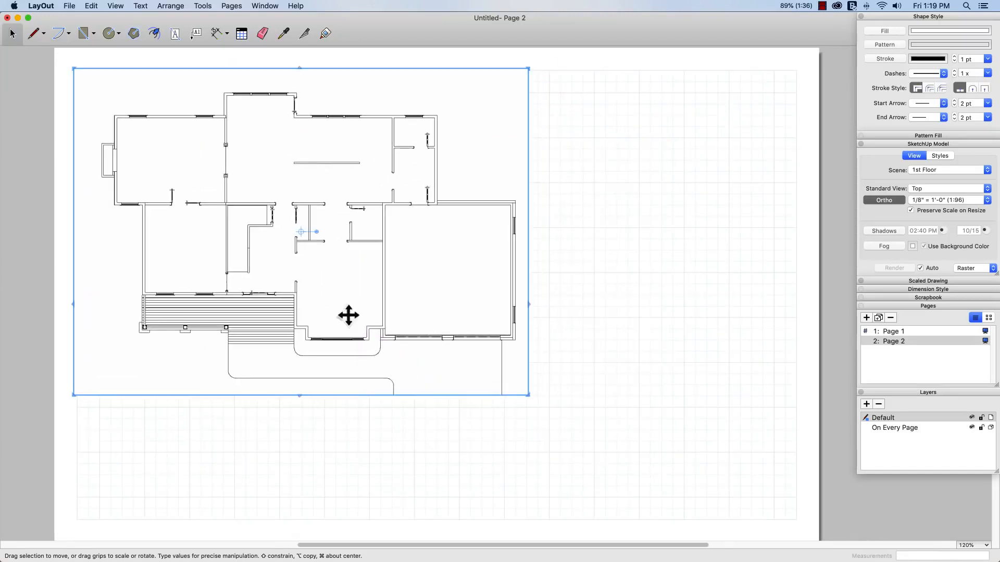
Step: Set the first-floor viewport's scale to 1/16" = 1'-0" and crop its frame closer around the plan
left_click(987, 201)
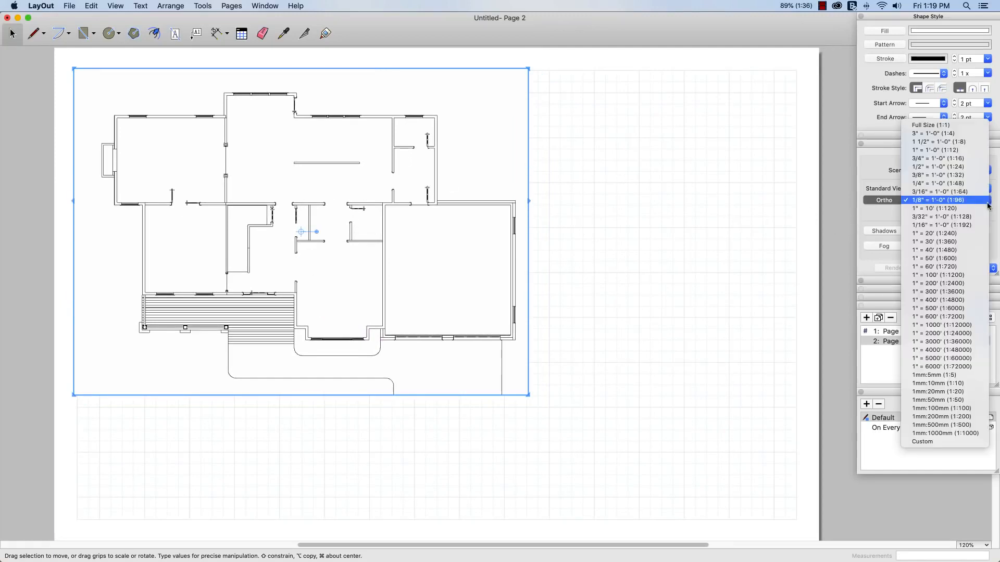
left_click(942, 225)
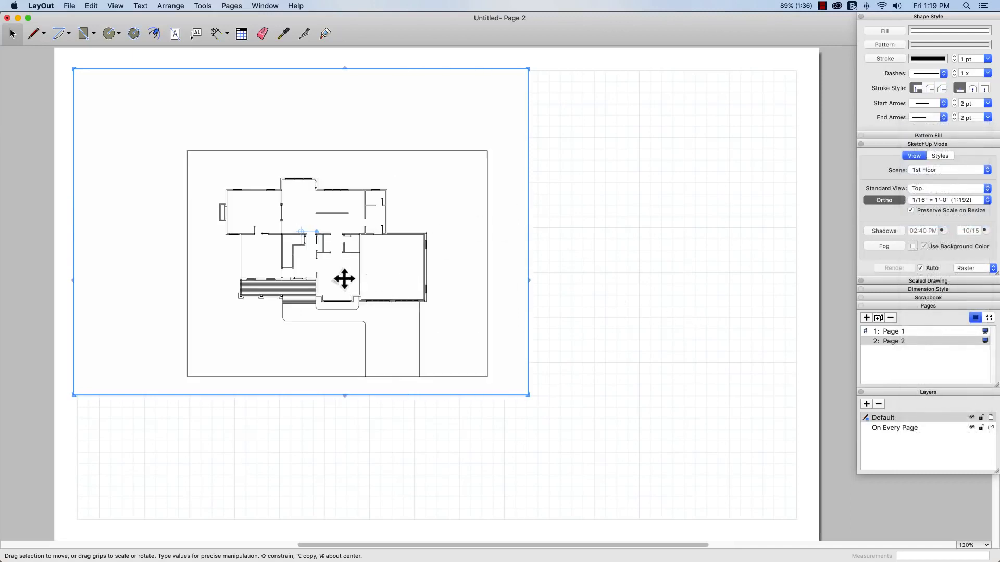
mouse_move(344, 279)
left_mouse_down()
mouse_move(335, 263)
mouse_move(353, 294)
left_mouse_up()
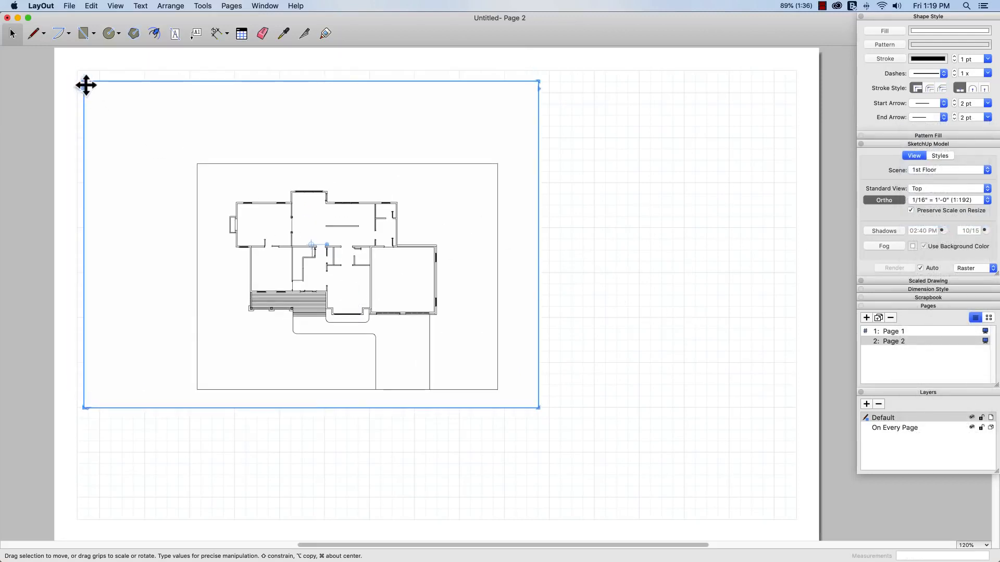
left_click_drag(83, 81, 223, 195)
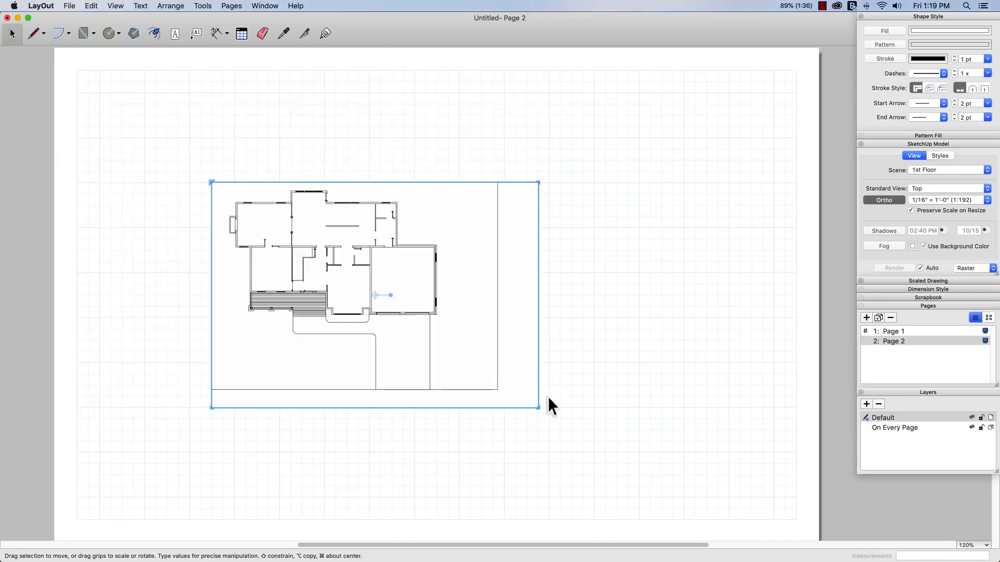
left_click_drag(538, 408, 459, 352)
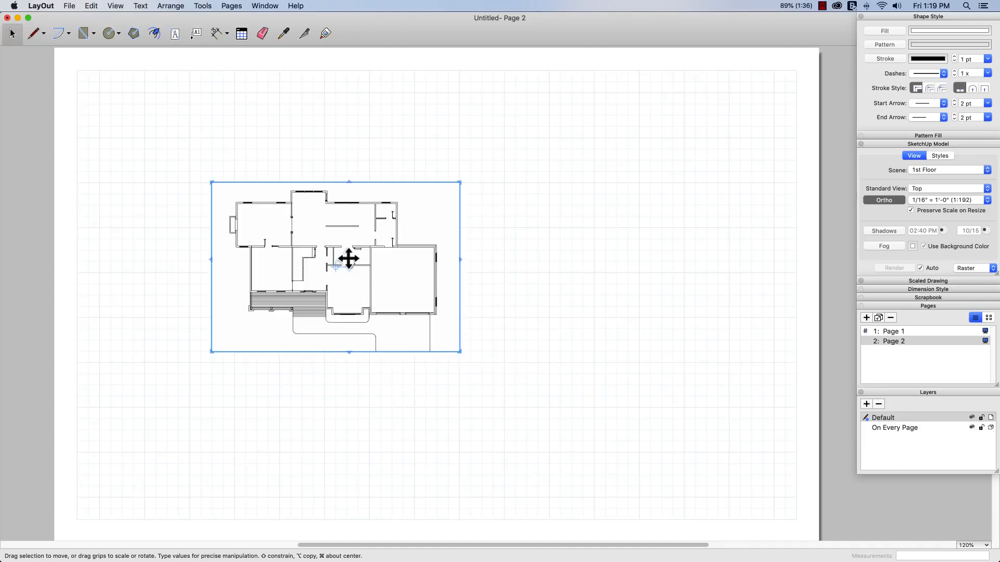
Step: Position the first-floor viewport in the upper middle of the page and place a copy directly below it
mouse_move(350, 259)
left_mouse_down()
mouse_move(245, 199)
mouse_move(271, 257)
mouse_move(257, 288)
left_mouse_up()
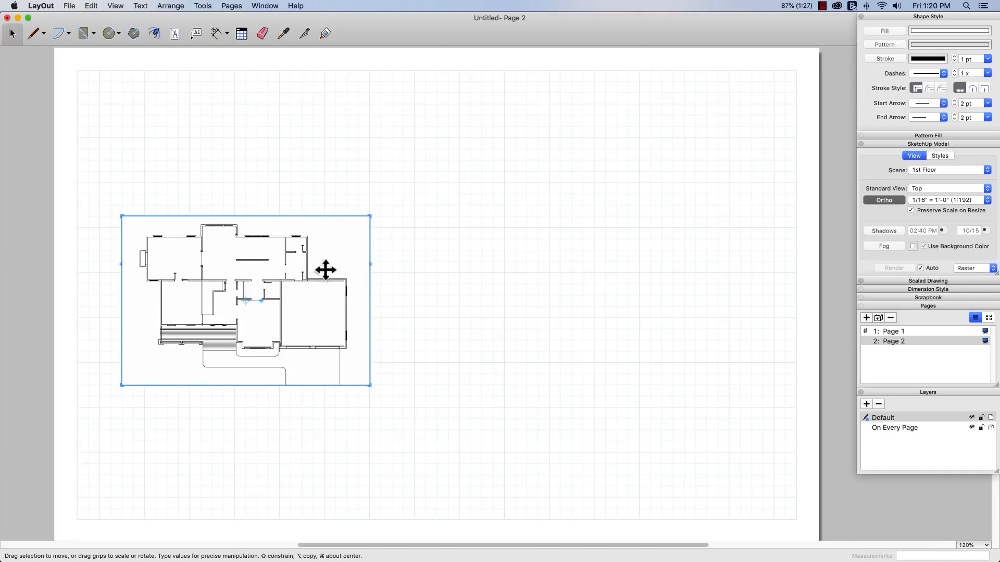
mouse_move(286, 246)
left_mouse_down()
mouse_move(415, 219)
mouse_move(444, 197)
left_mouse_up()
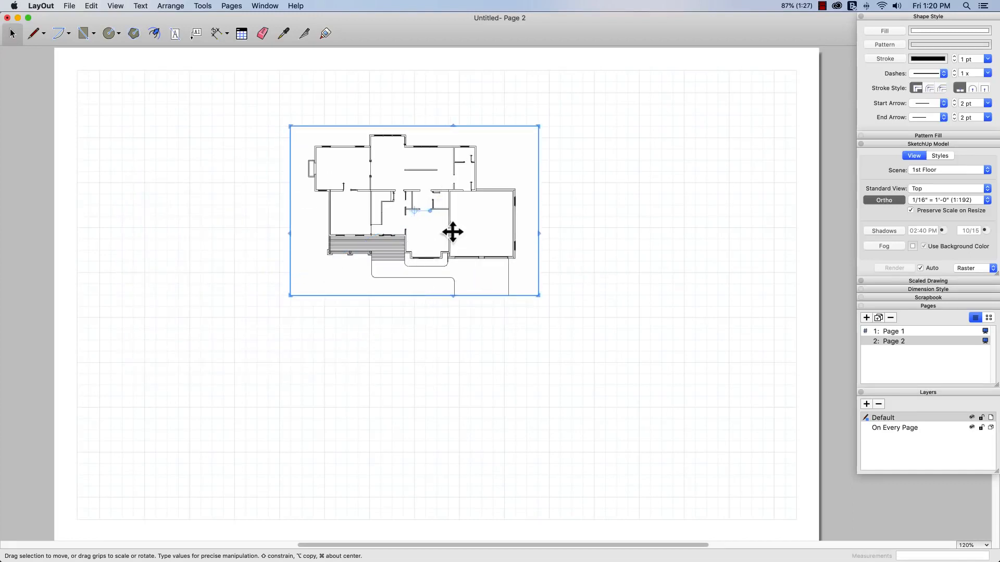
mouse_move(452, 232)
left_mouse_down()
mouse_move(448, 435)
mouse_move(448, 411)
left_mouse_up()
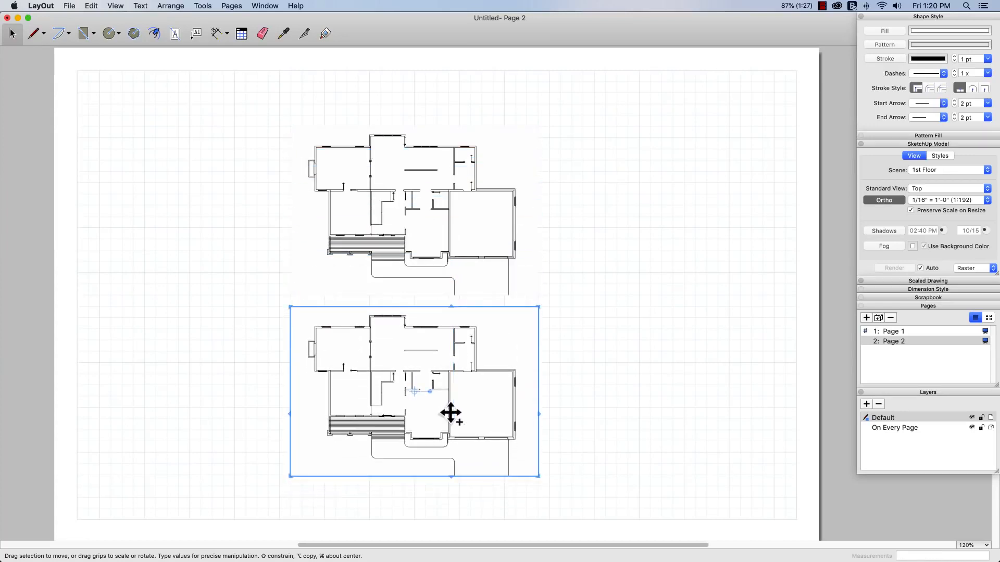
Step: Assign the 2nd Floor scene to the lower viewport copy
right_click(362, 380)
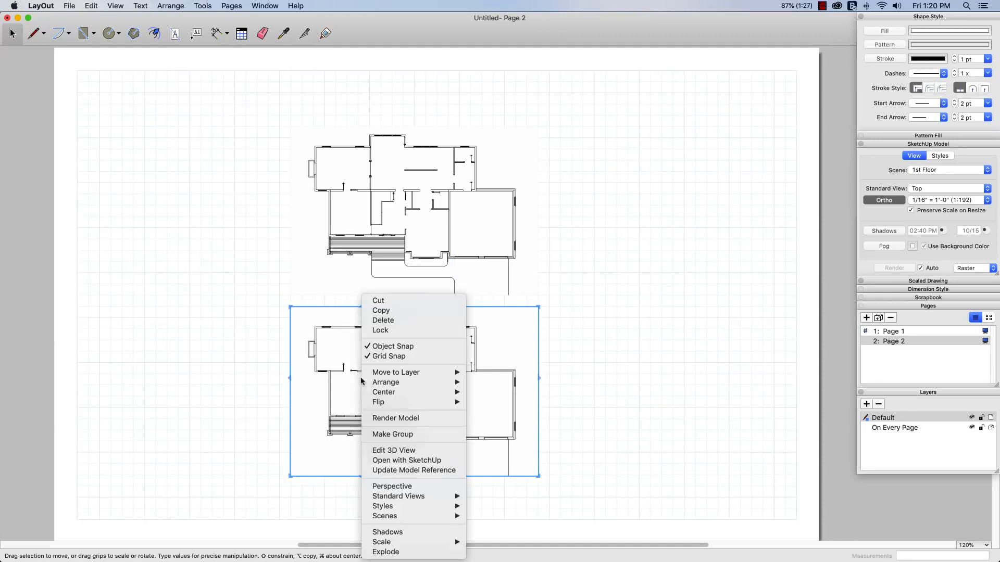
mouse_move(431, 519)
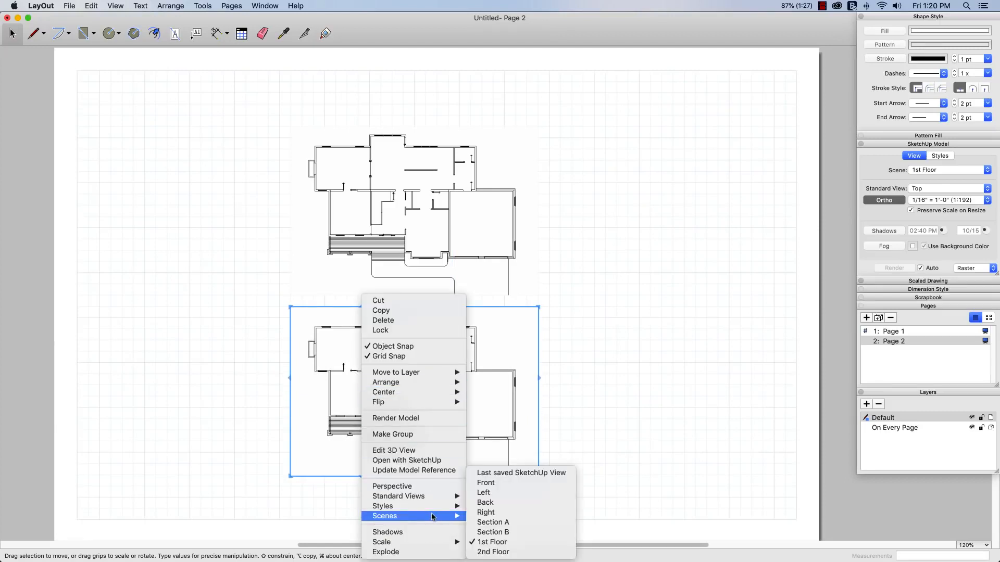
left_click(493, 552)
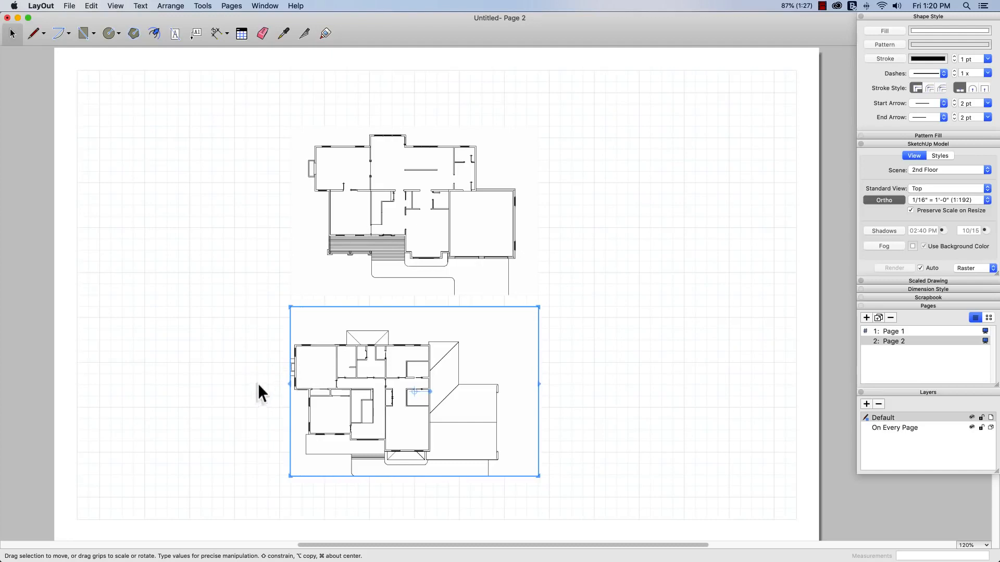
left_click_drag(288, 386, 265, 385)
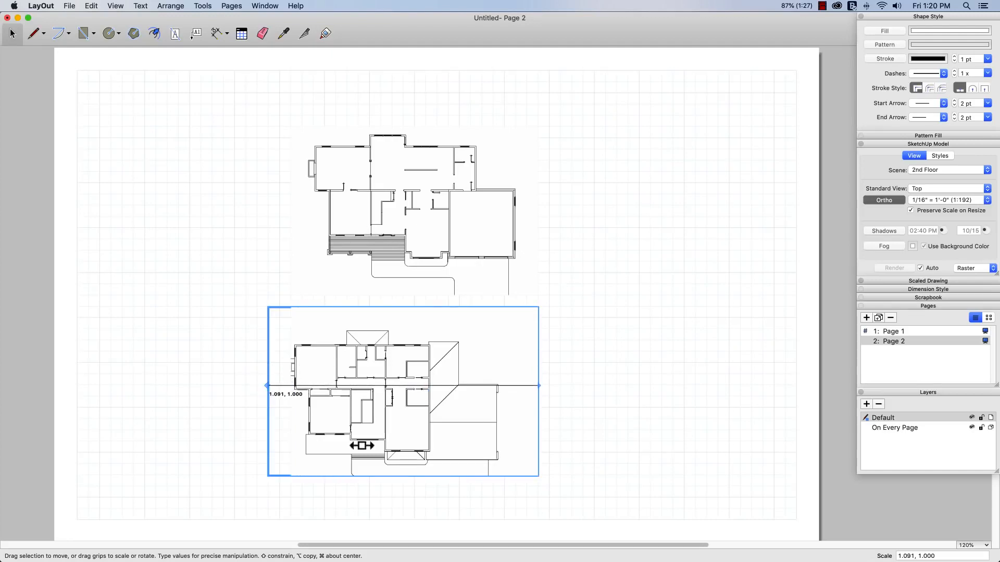
left_click_drag(442, 478, 442, 498)
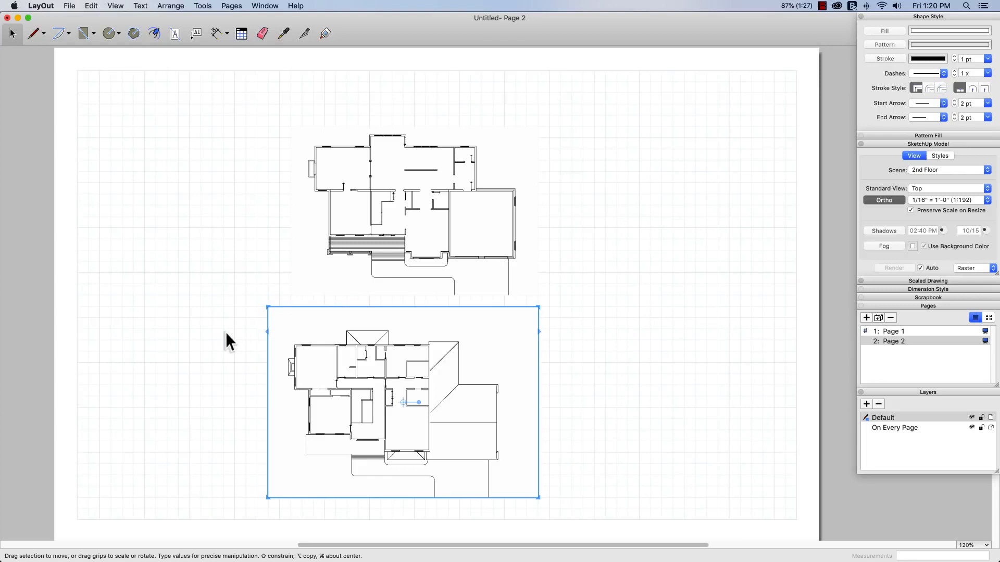
key("super+z")
key("super+z")
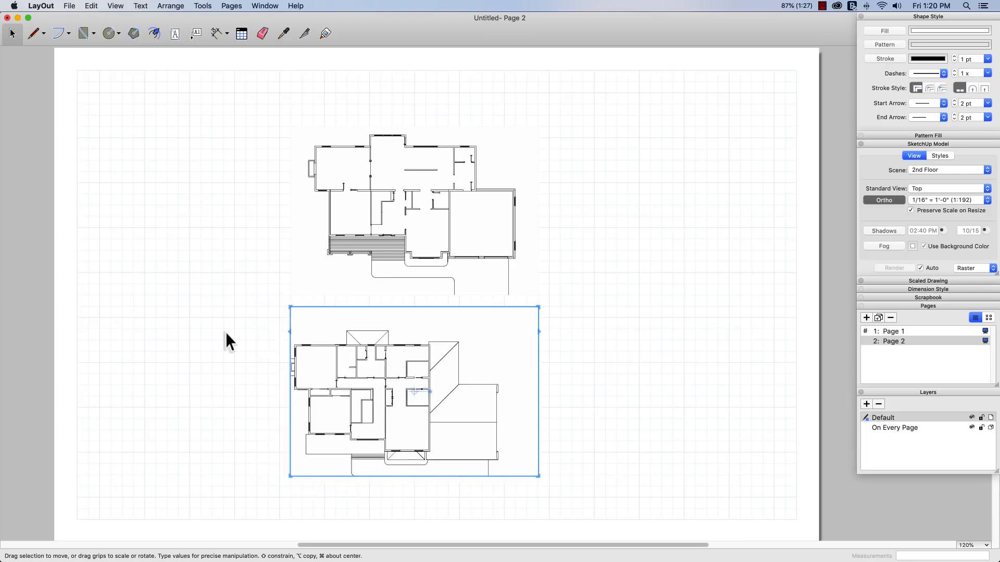
left_click(611, 321)
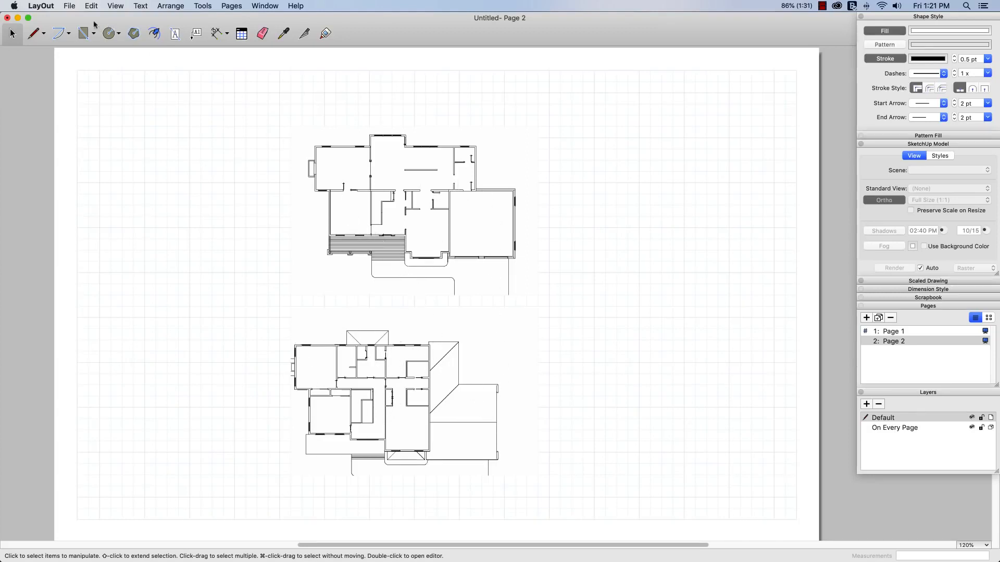
Step: Save the document as "House for LayOut" in the SU Files folder
left_click(71, 7)
left_click(78, 76)
type("House")
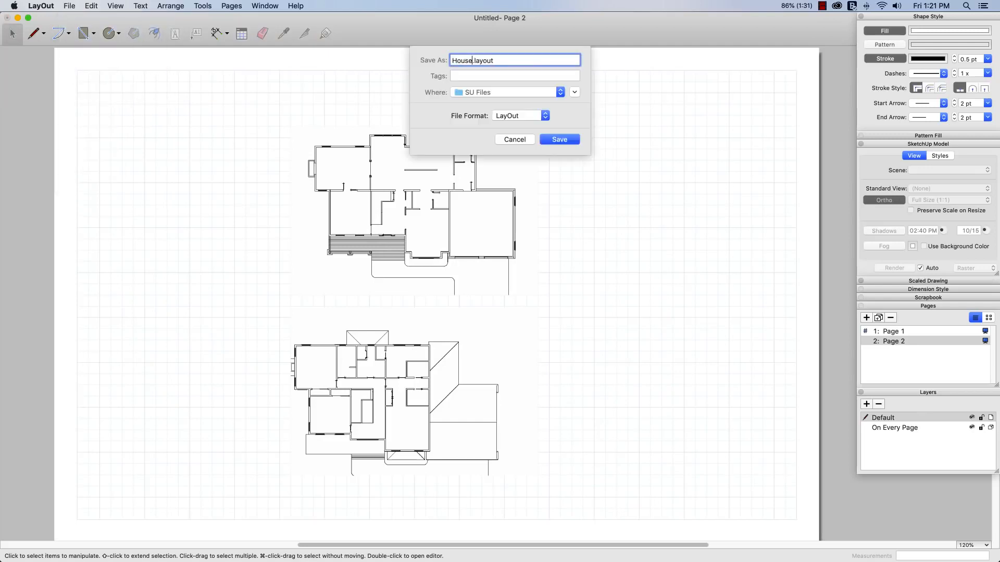
type(" for LayOut")
key("Return")
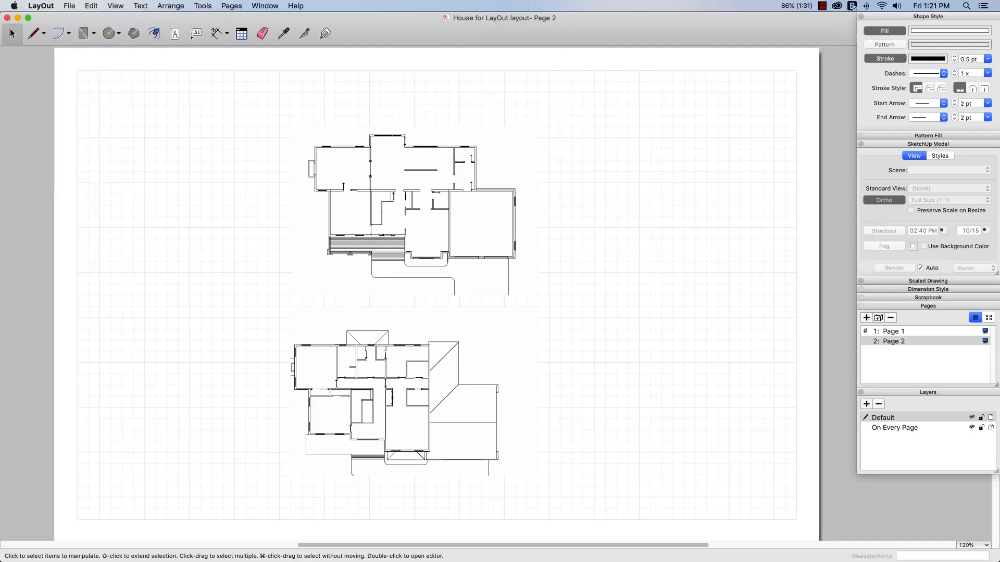
Step: Switch to SketchUp and compare how the house is positioned in the Front and Back scenes and in the Left and Right scenes
key("super+Tab")
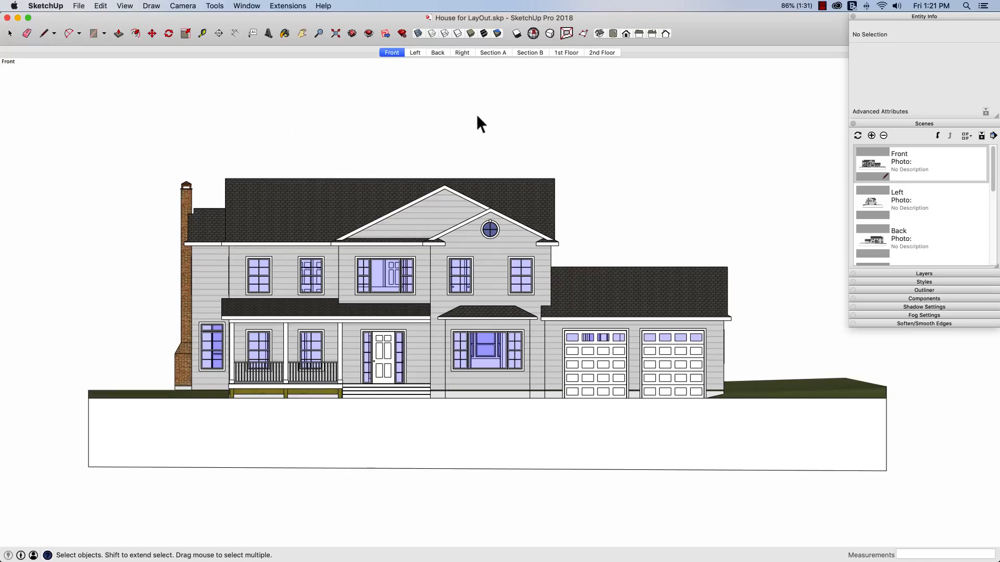
left_click(438, 53)
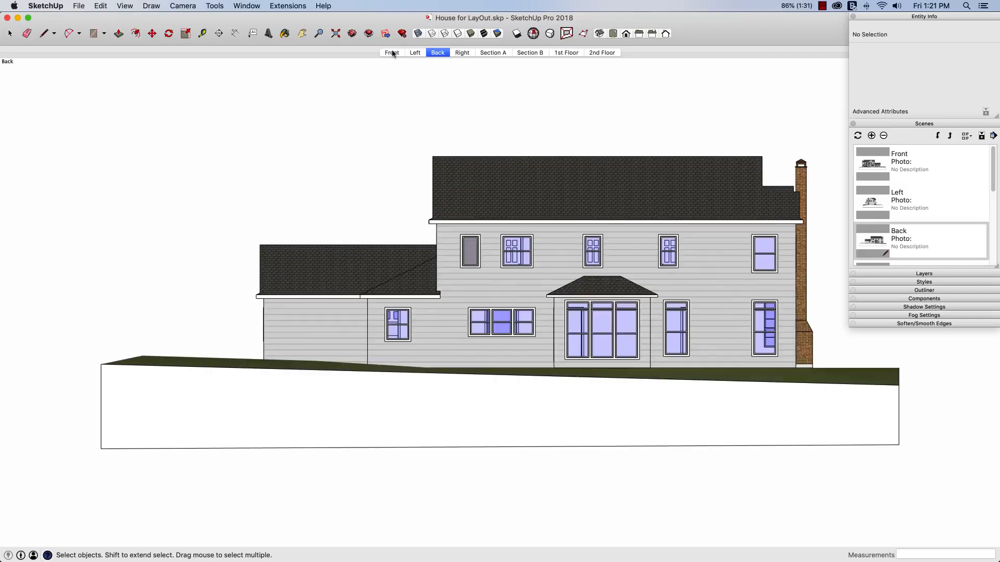
left_click(393, 53)
left_click(437, 53)
left_click(392, 54)
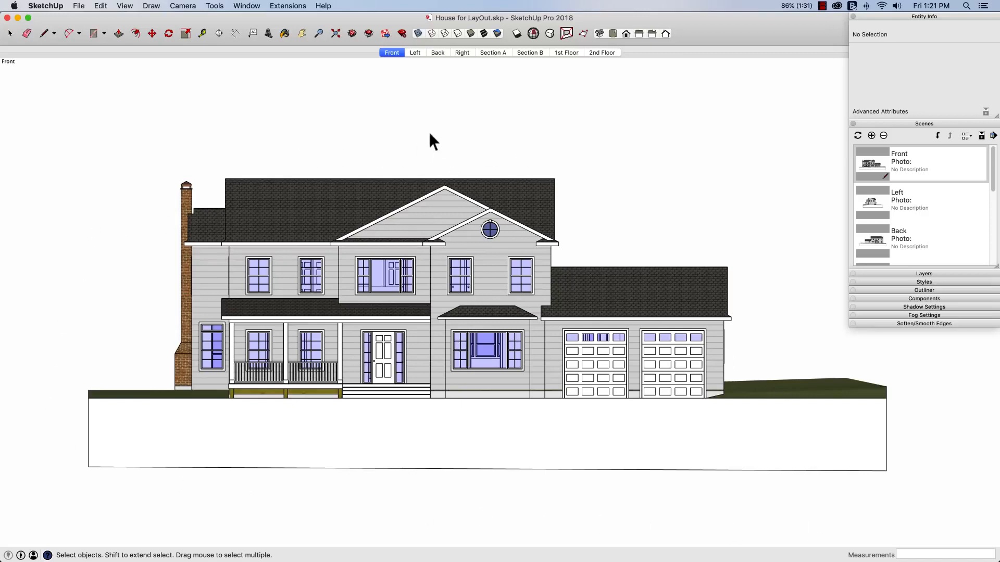
left_click(438, 52)
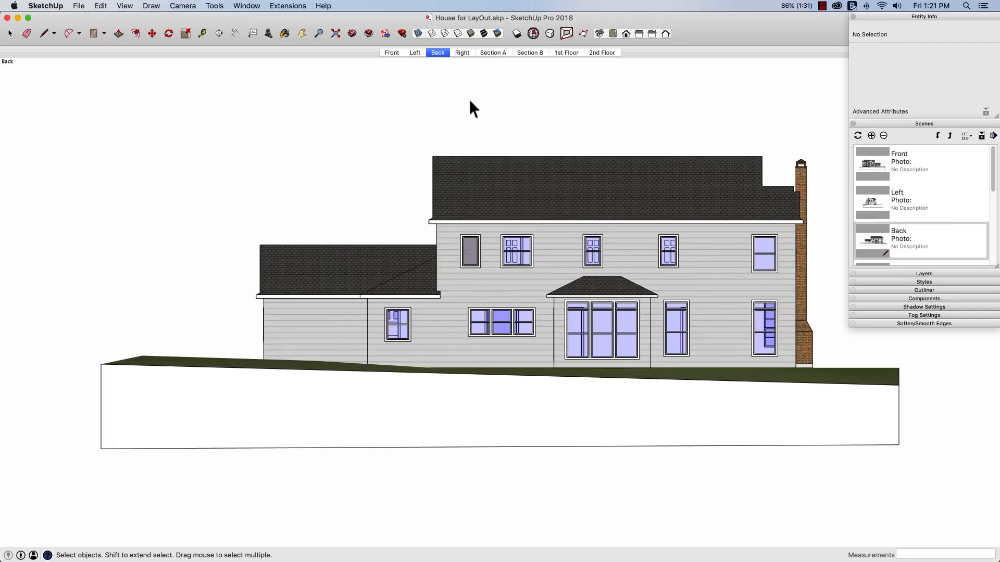
left_click(415, 53)
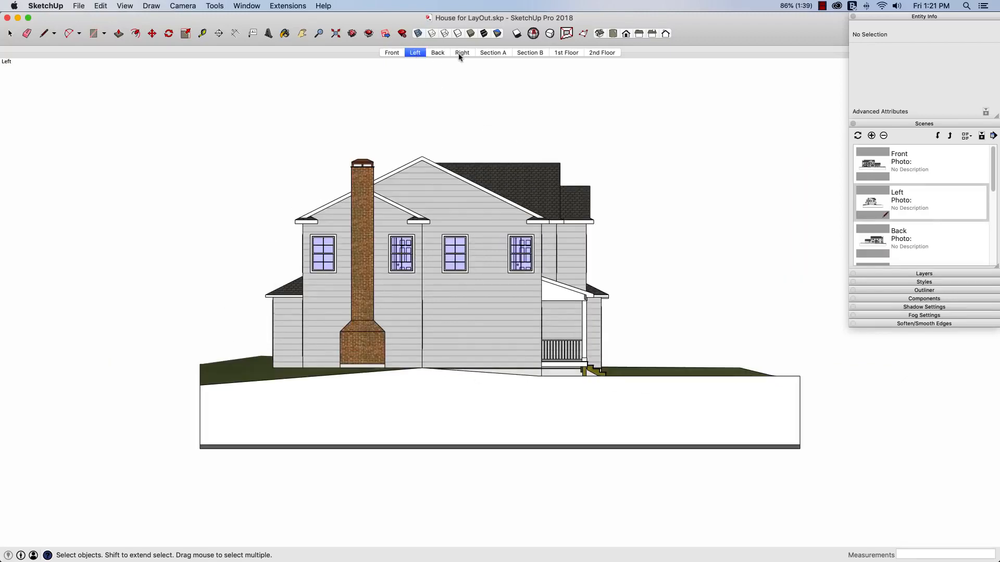
left_click(461, 53)
left_click(414, 53)
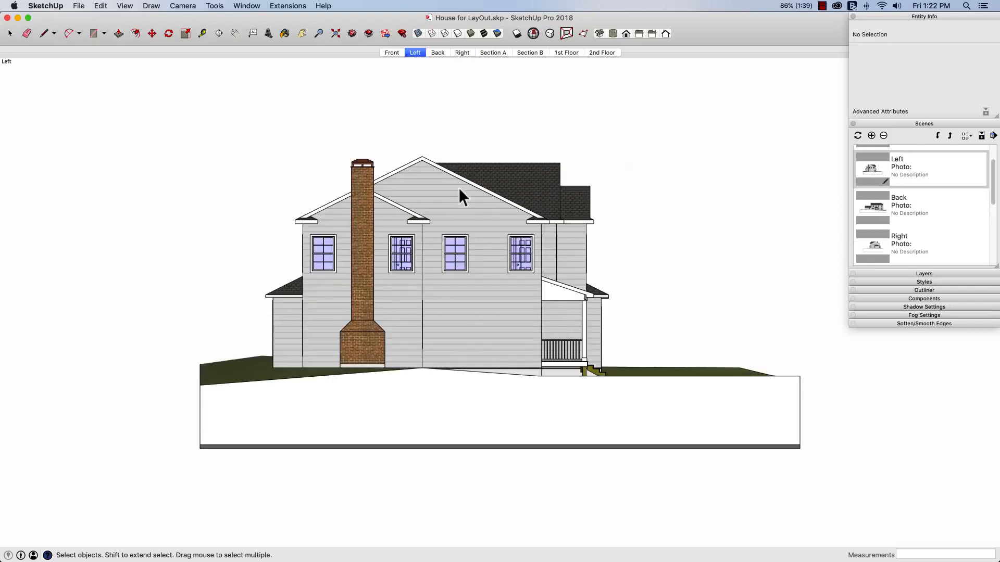
left_click(459, 53)
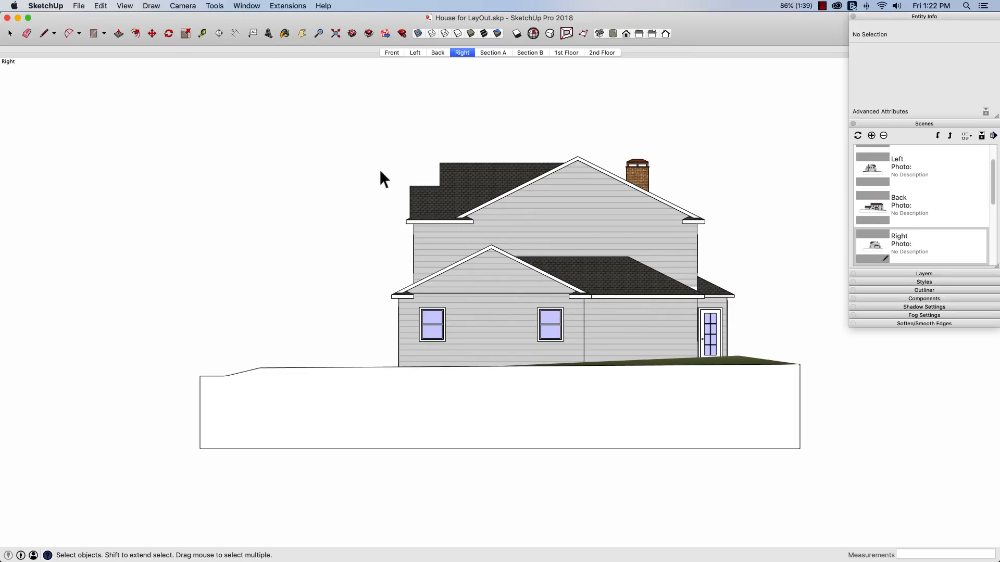
Step: Pan the Right scene so the house sits further left and slightly lower, and update the scene with that view
left_click(302, 35)
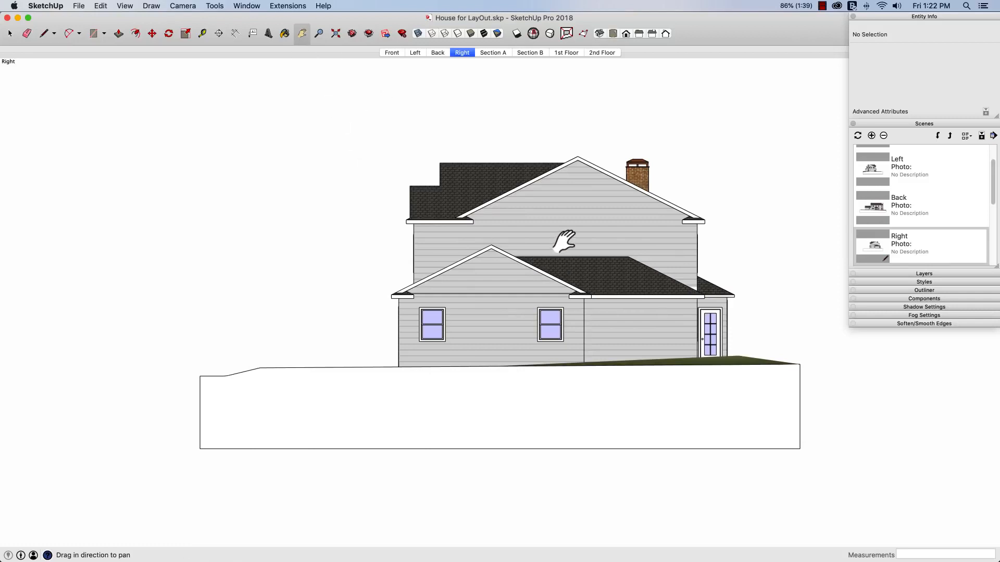
left_click_drag(563, 230, 486, 260)
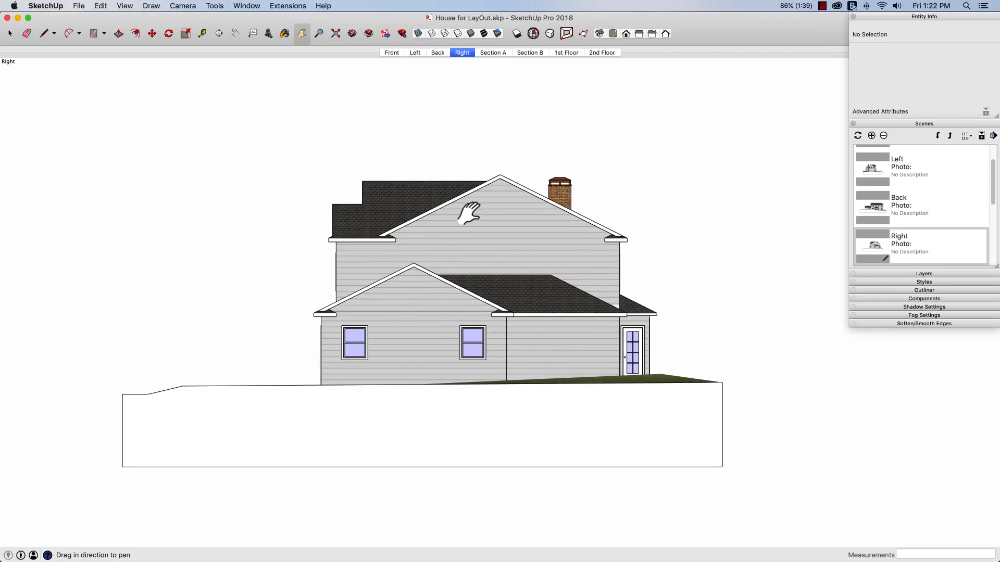
left_click(857, 136)
left_click(949, 216)
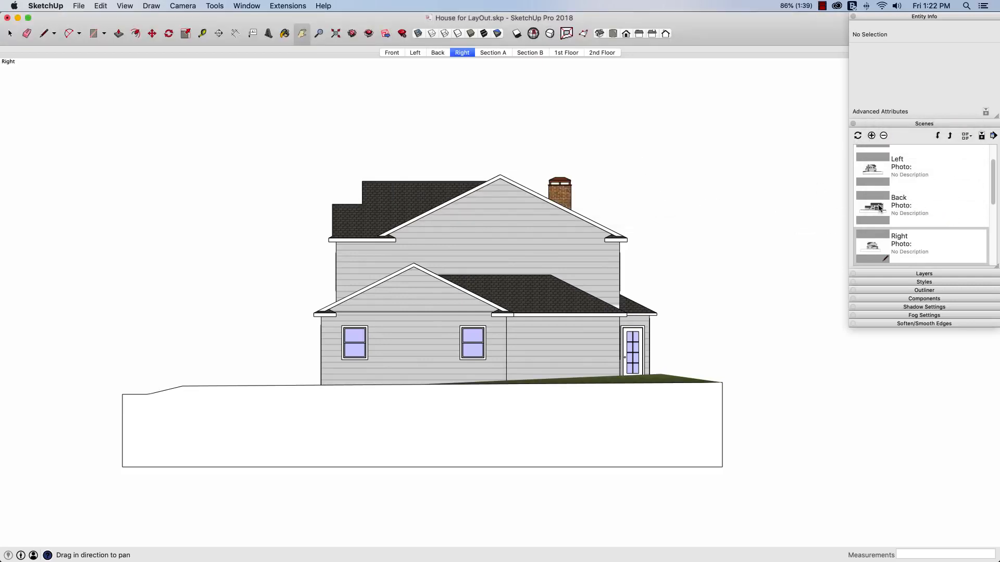
Step: Pan the Front scene so the house sits further right, and update the scene with all its properties
left_click(392, 53)
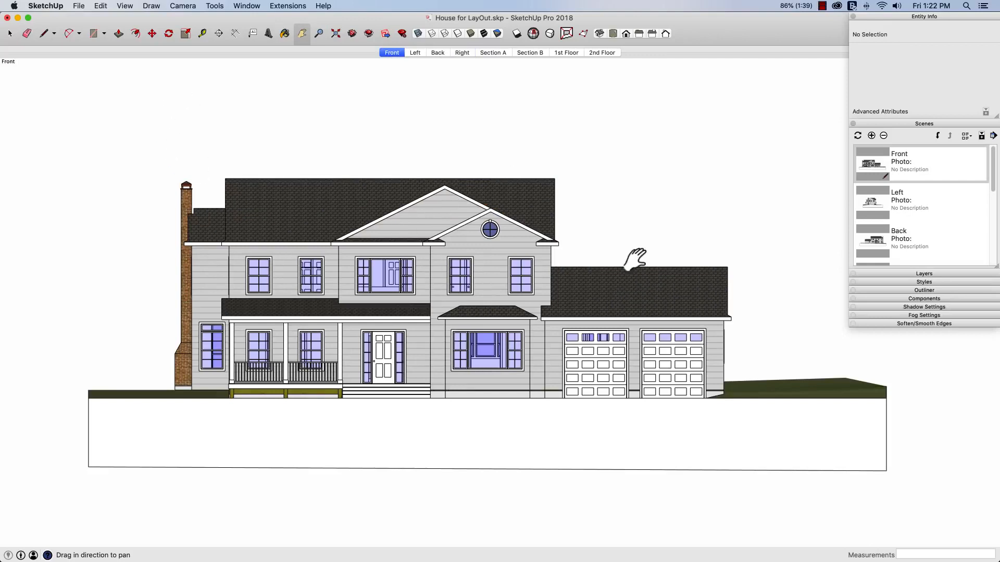
left_click_drag(395, 273, 454, 275)
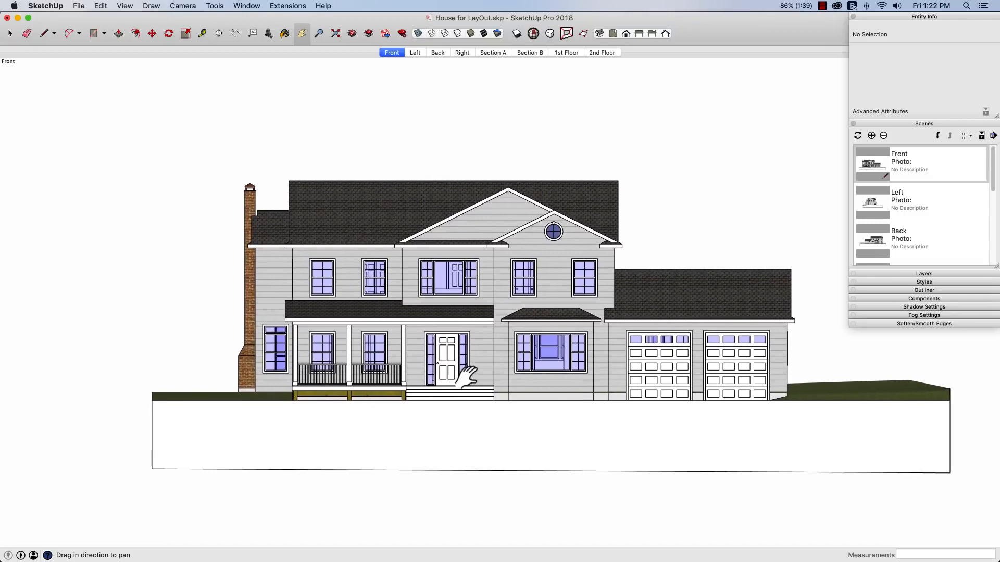
left_click(857, 135)
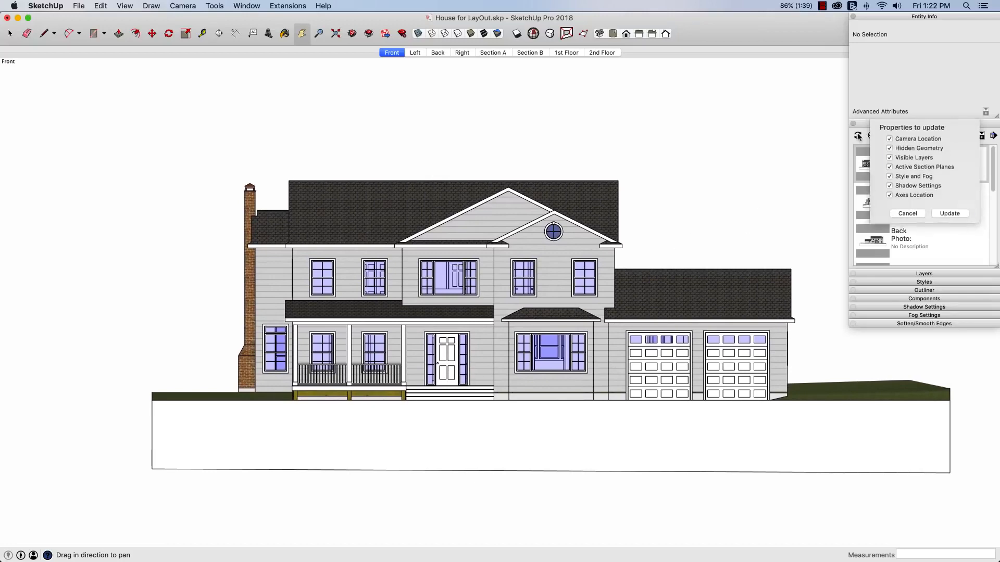
left_click(948, 216)
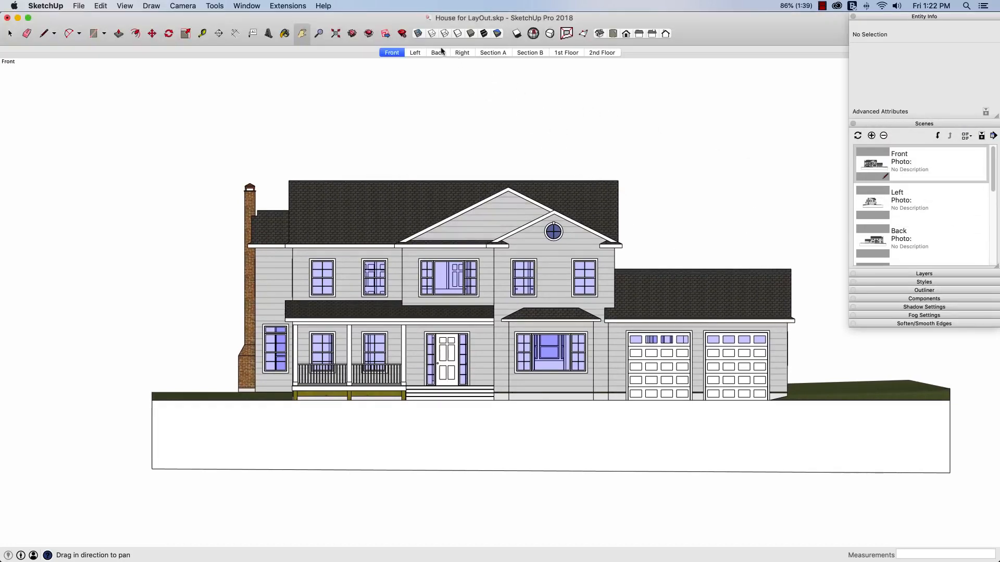
Step: Pan the Back scene so the house sits further left and slightly lower, and update the scene with that view
left_click(437, 52)
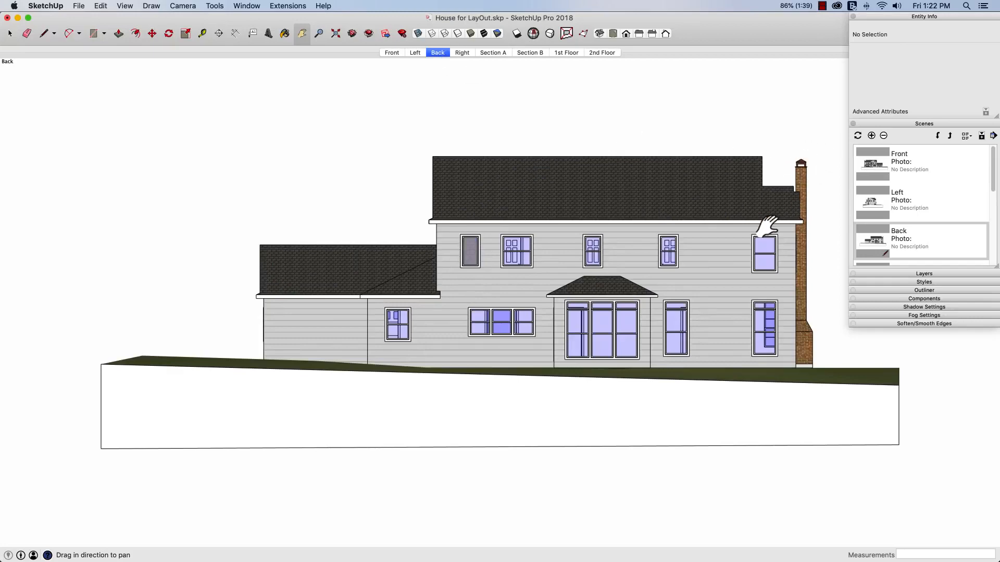
left_click_drag(770, 224, 710, 239)
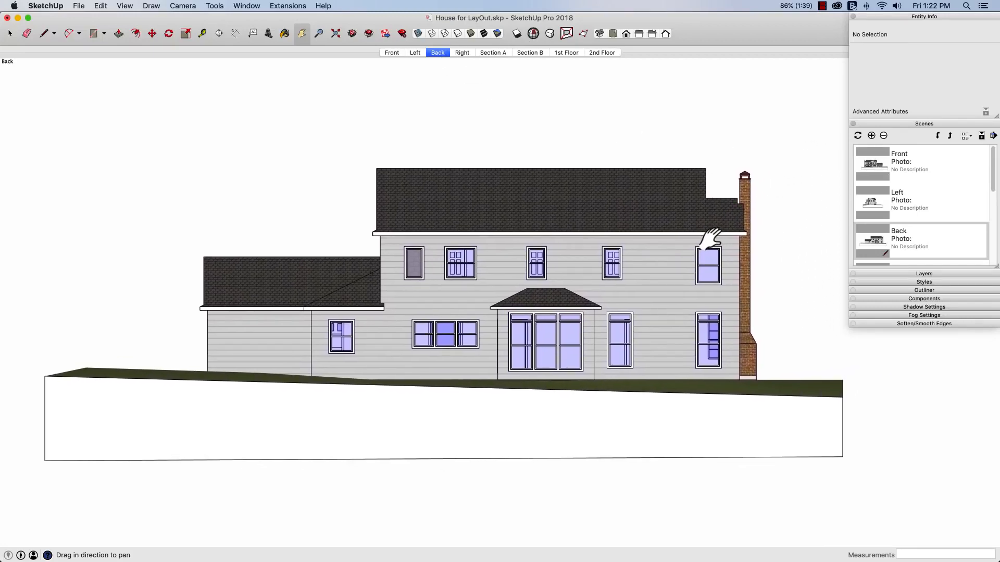
left_click(857, 136)
left_click(951, 218)
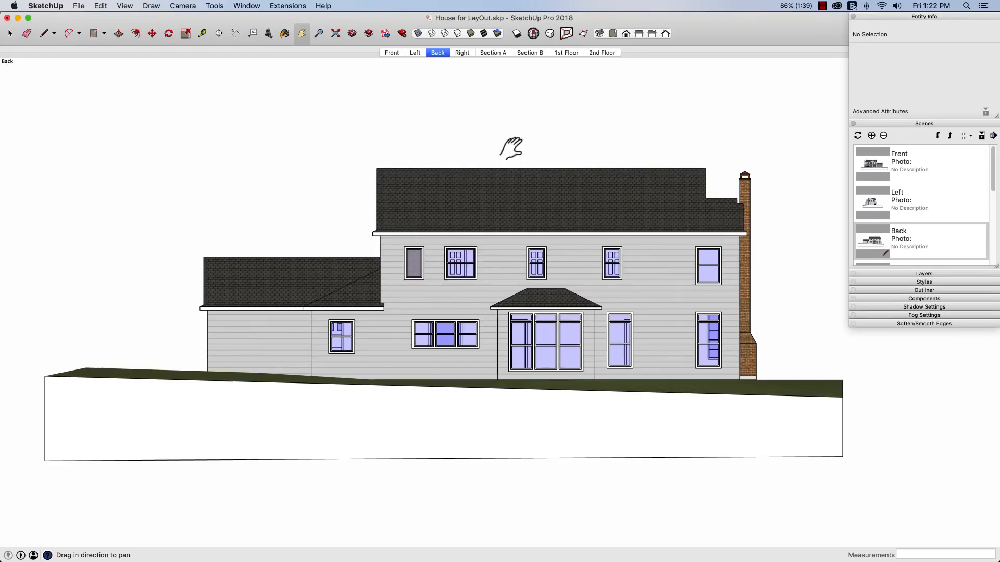
Step: Compare how the house plan is positioned in the 1st Floor and 2nd Floor scenes
left_click(564, 54)
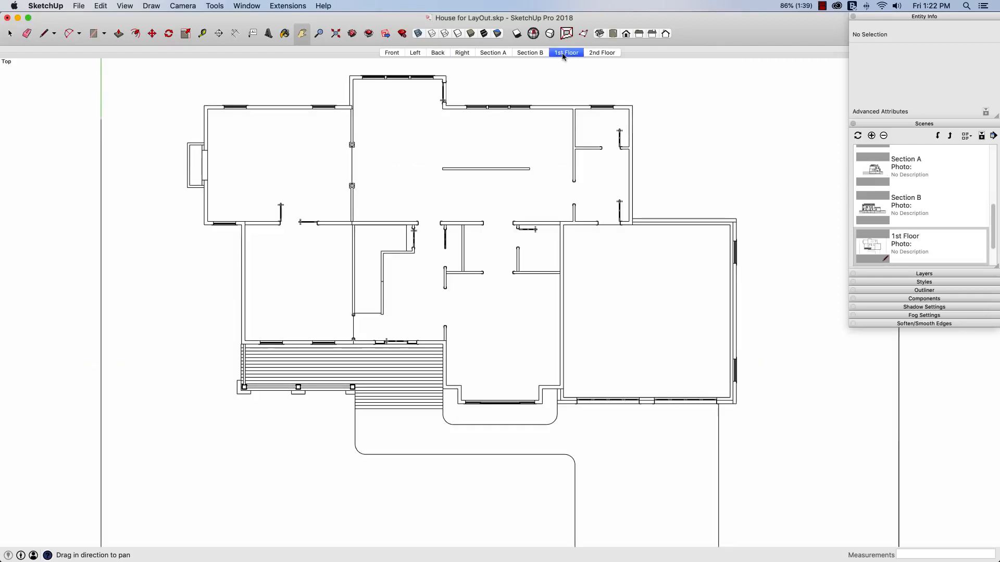
left_click(606, 53)
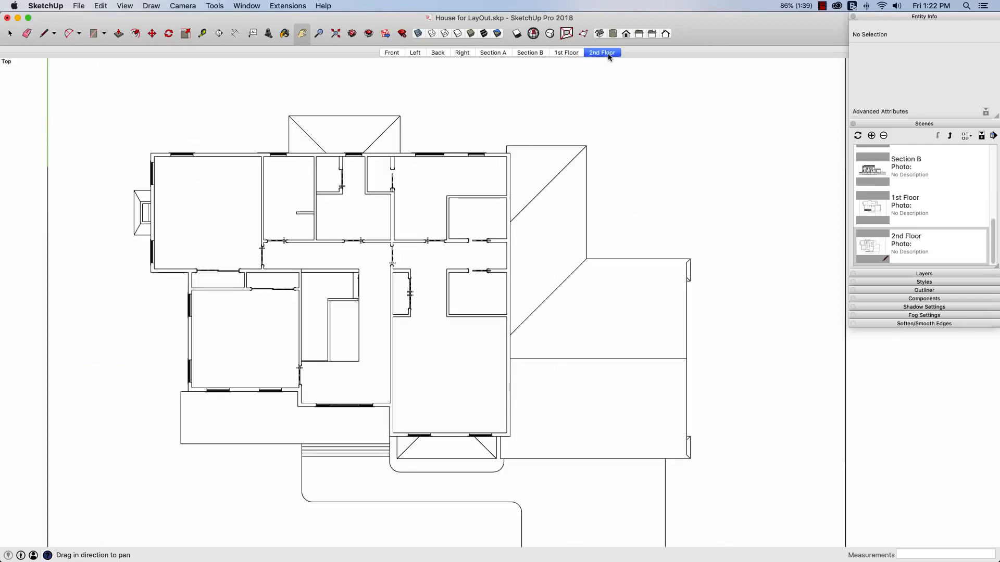
left_click(563, 54)
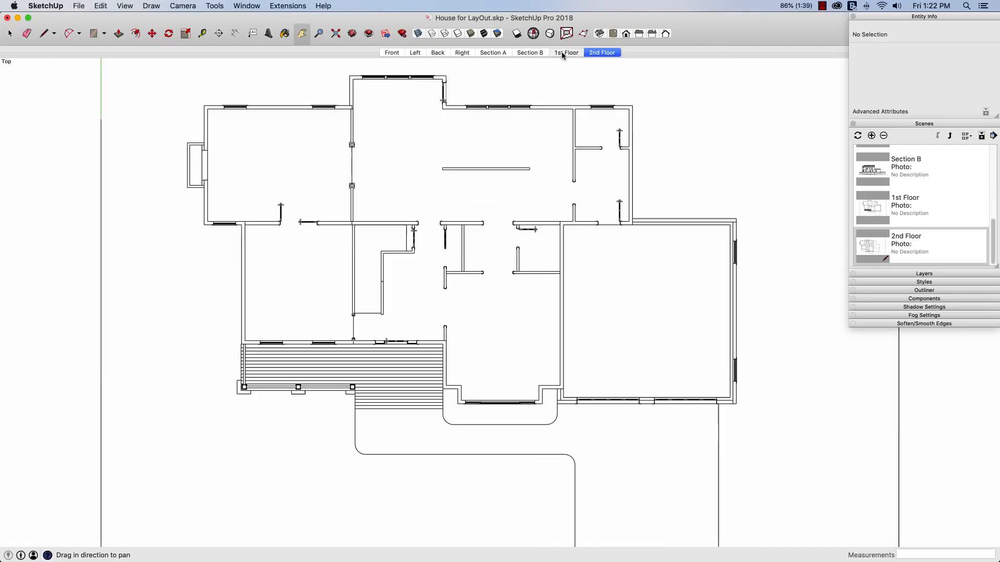
left_click(601, 54)
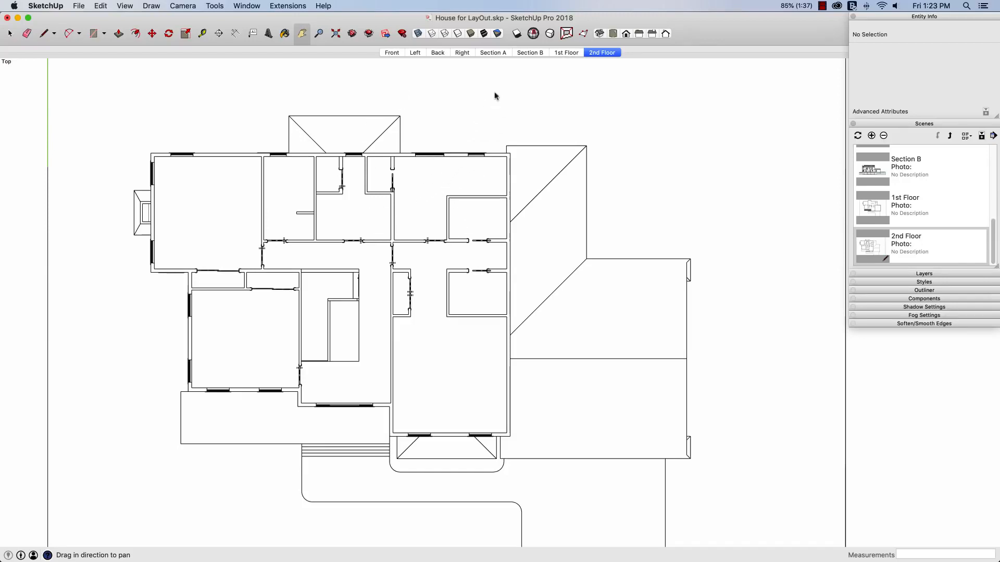
Step: Pan the 1st Floor scene so the plan sits lower and slightly further right, and update the scene with all its properties
left_click(565, 53)
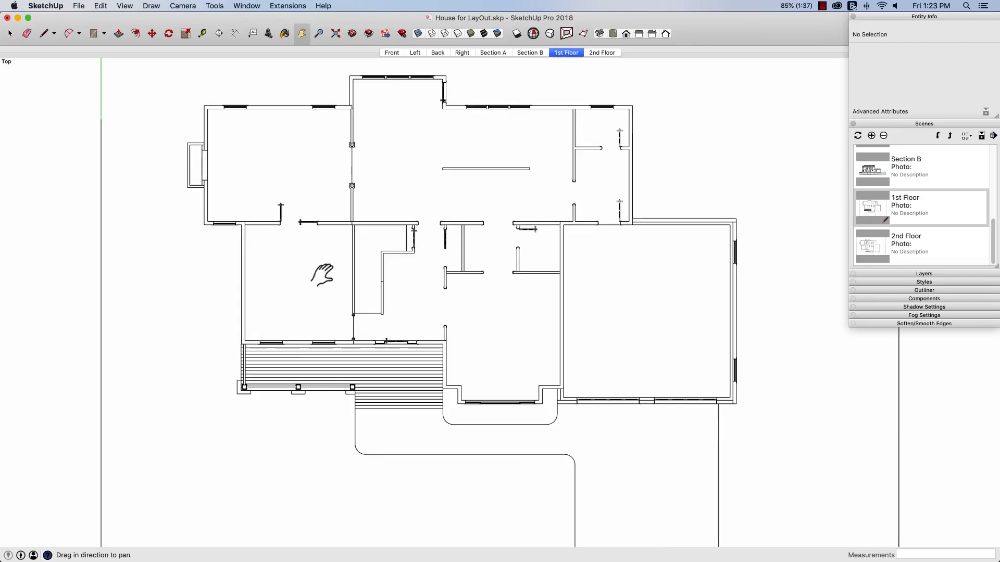
left_click_drag(478, 196, 486, 231)
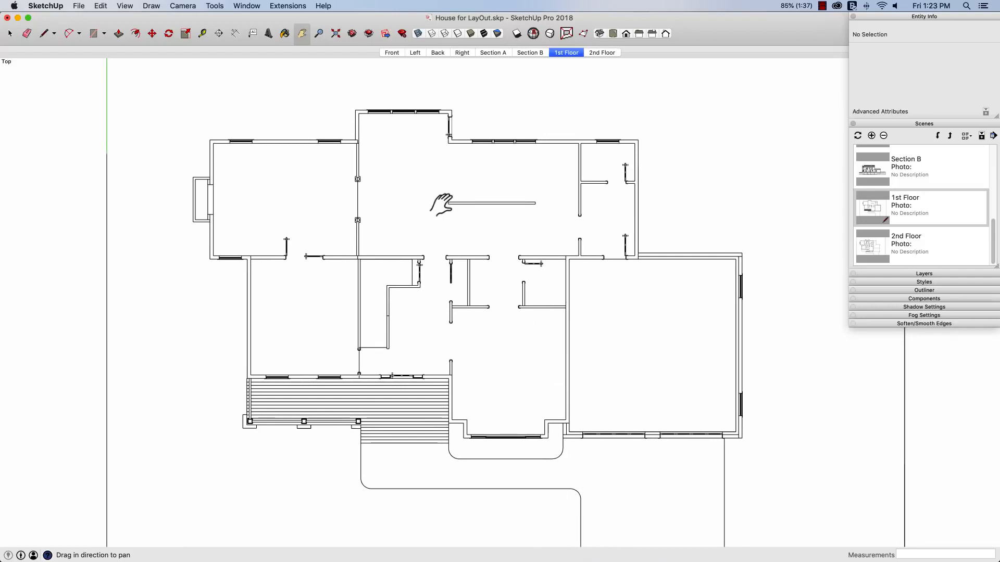
left_click(858, 136)
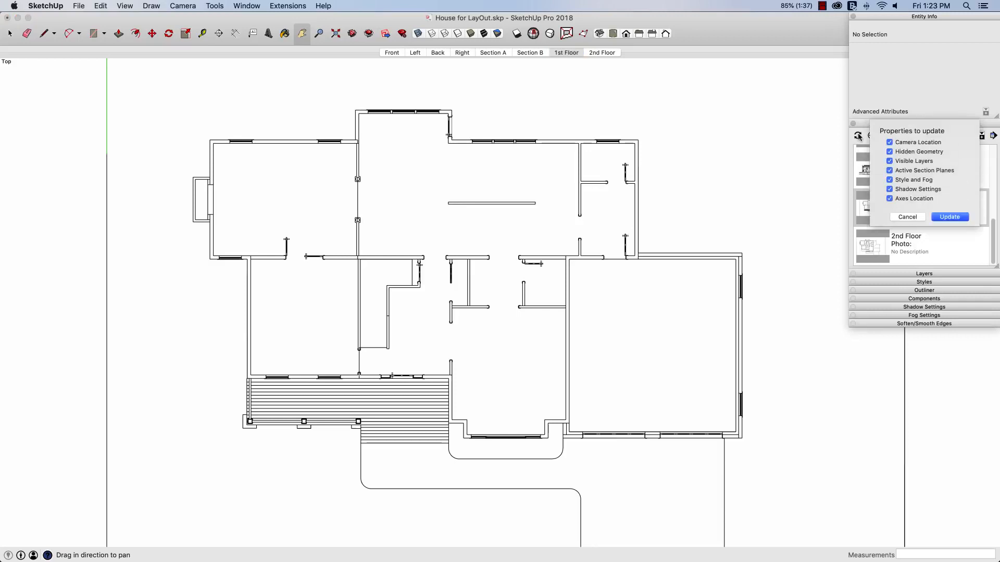
left_click(949, 215)
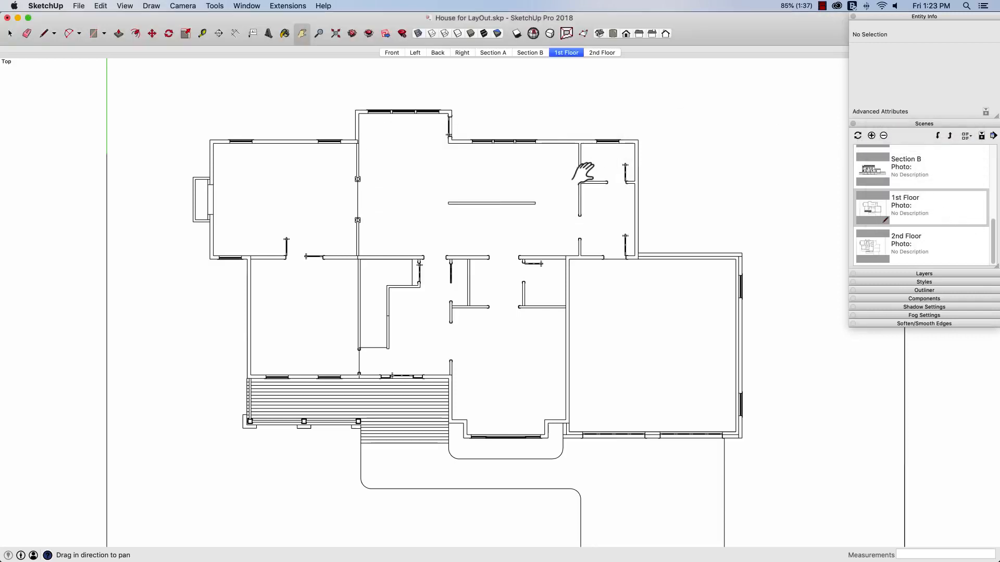
Step: From the 1st Floor scene's view, make the Section 2 plane the active cut using the Outliner, and clear the selection
left_click(593, 53)
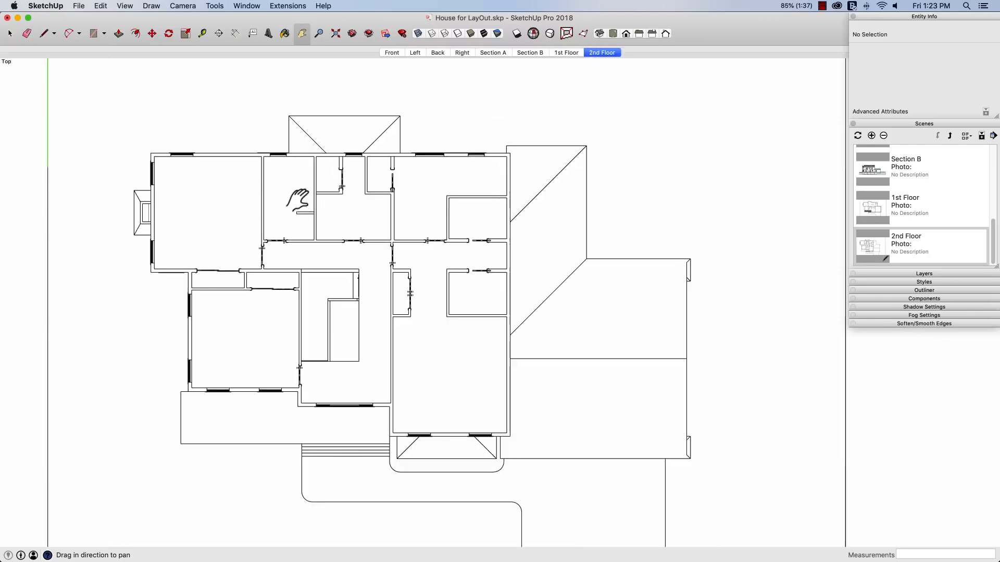
left_click(560, 53)
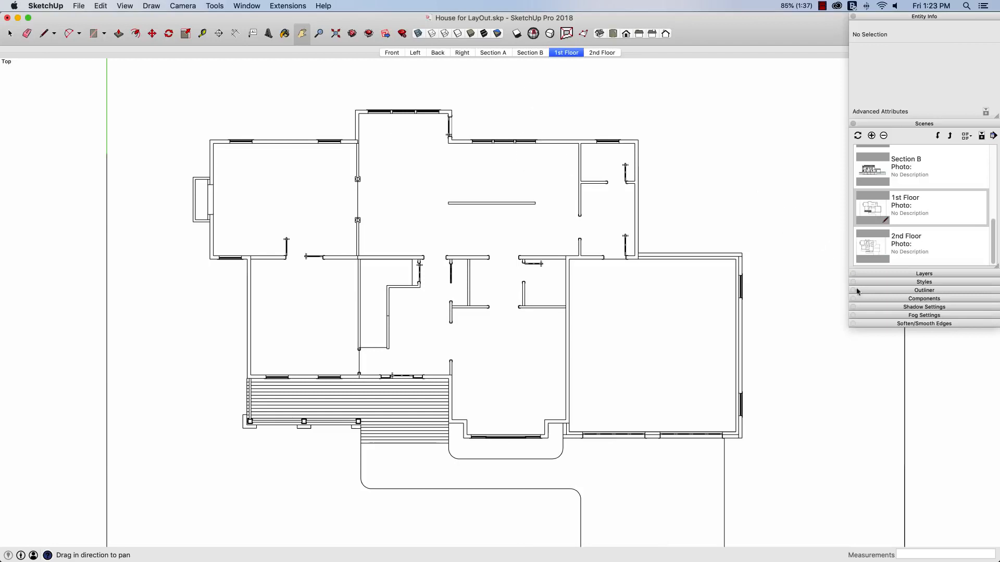
left_click(917, 291)
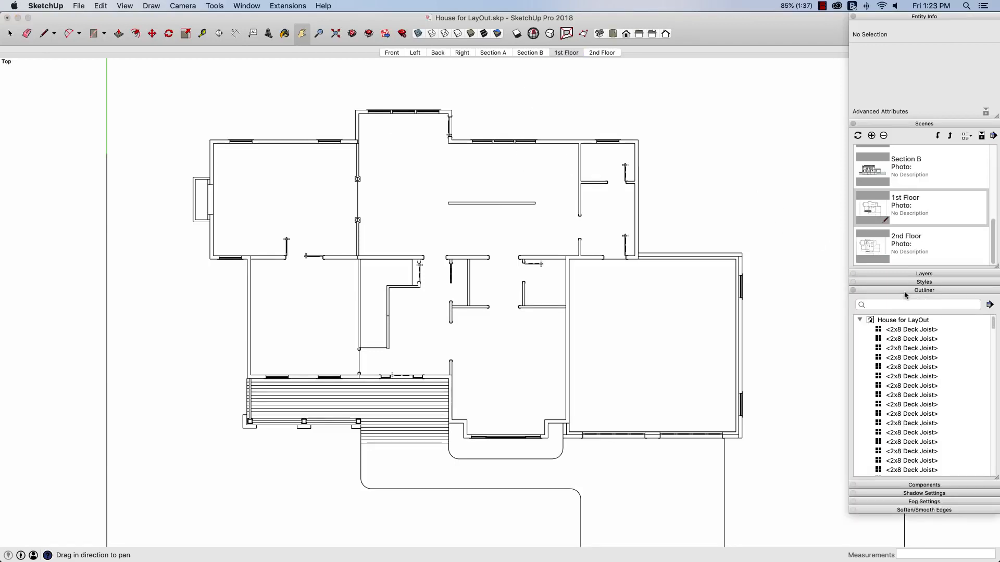
left_click_drag(992, 324, 994, 481)
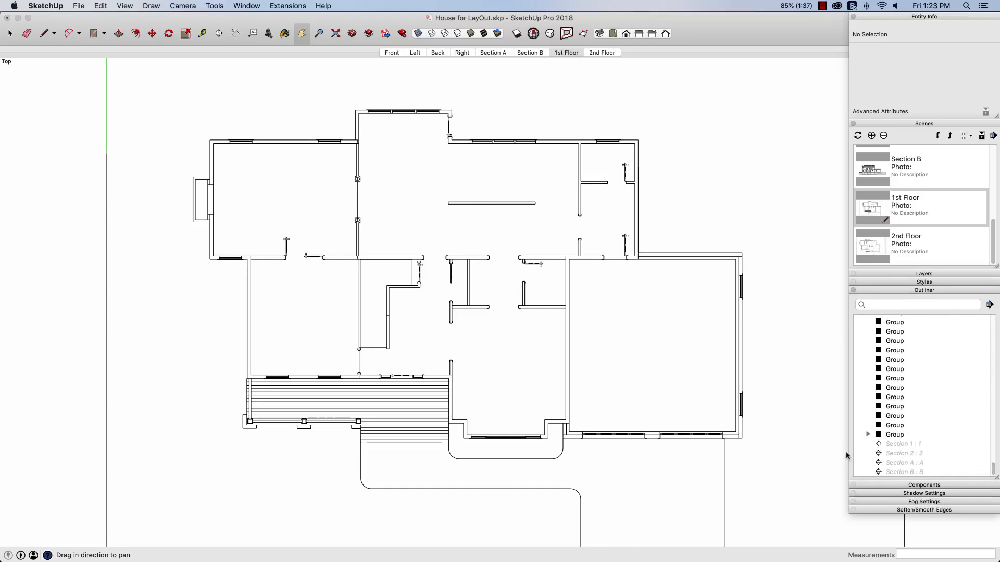
right_click(896, 456)
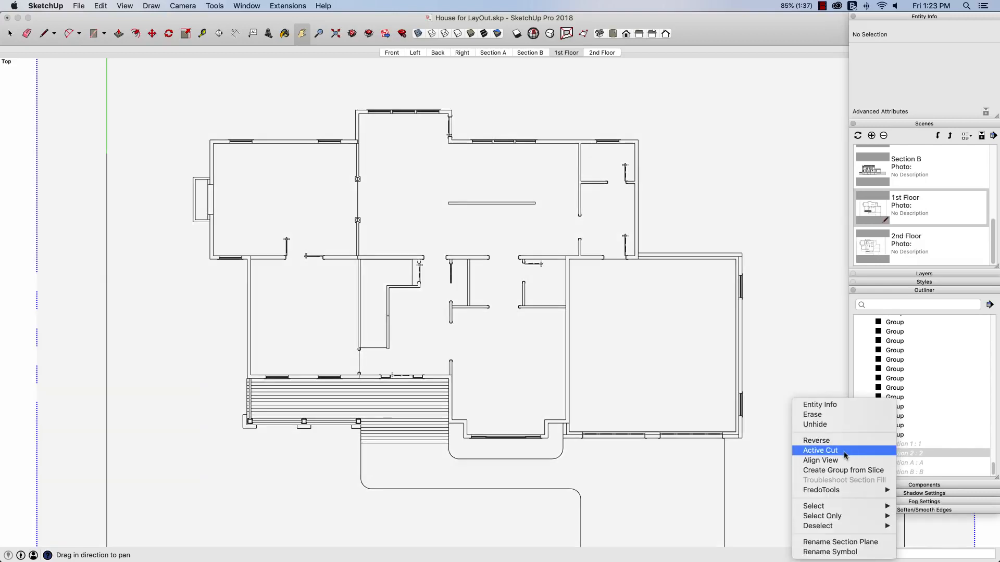
left_click(820, 451)
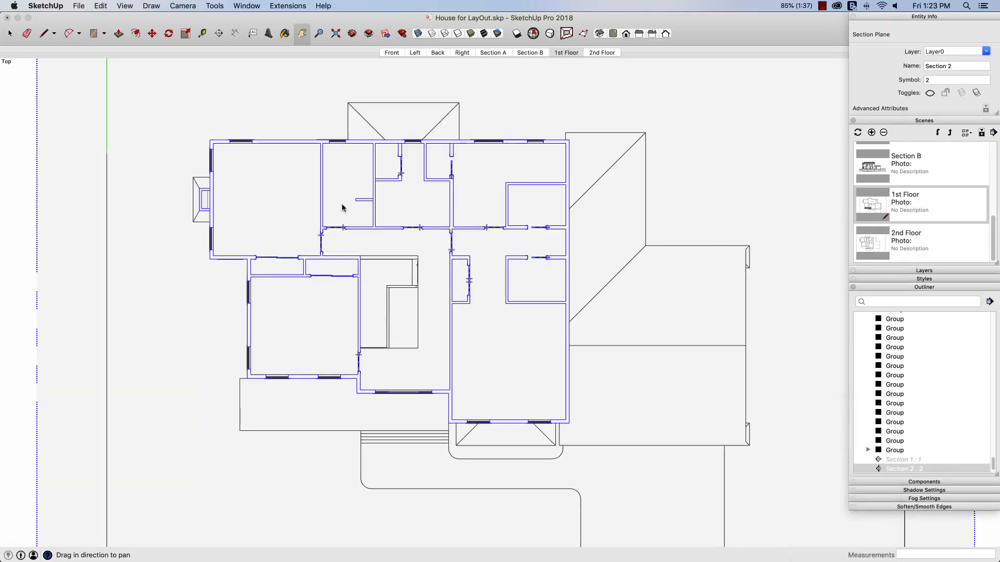
left_click(14, 249)
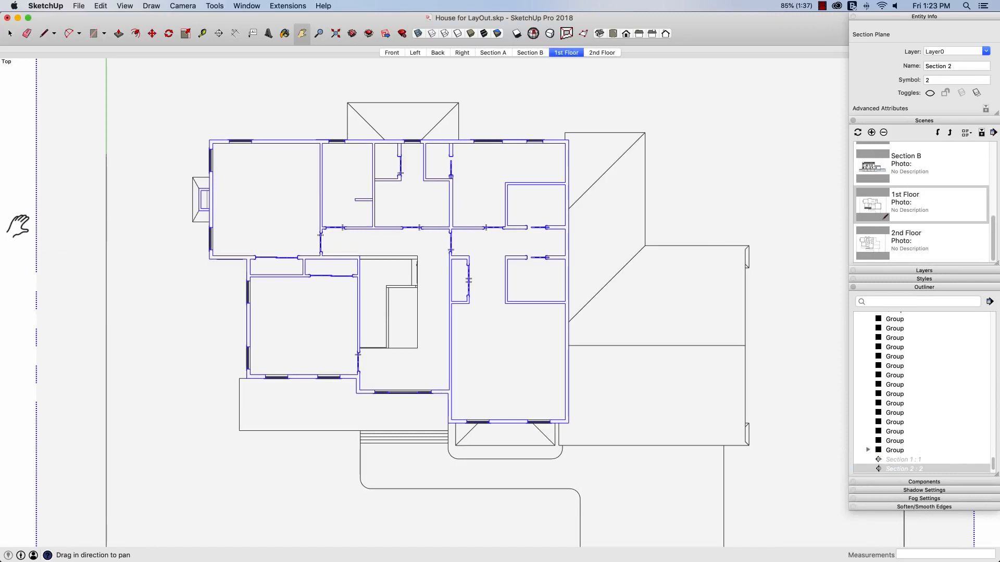
key("space")
left_click(14, 229)
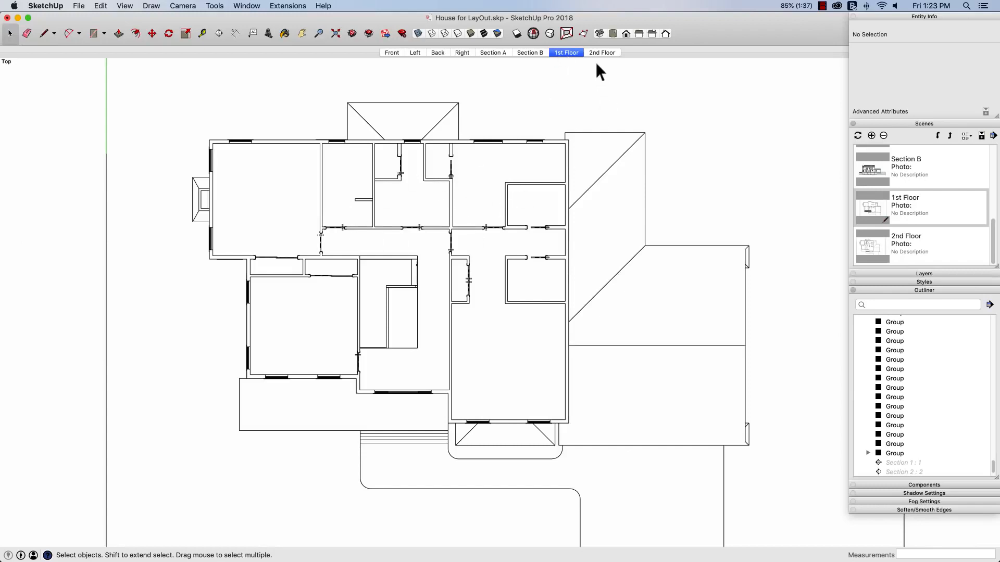
Step: Update the 2nd Floor scene with all properties of the current view, without switching to that scene first
right_click(874, 247)
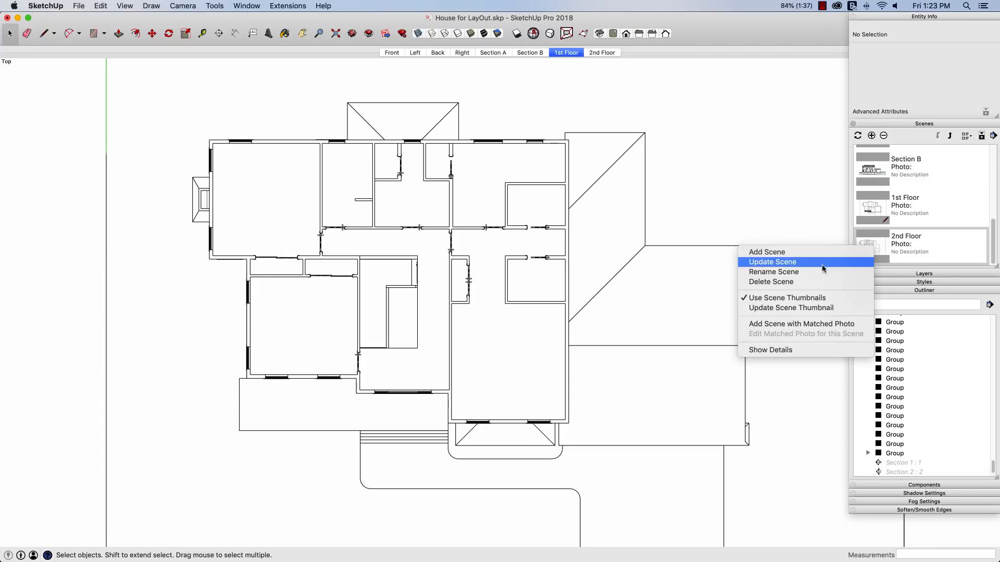
left_click(773, 262)
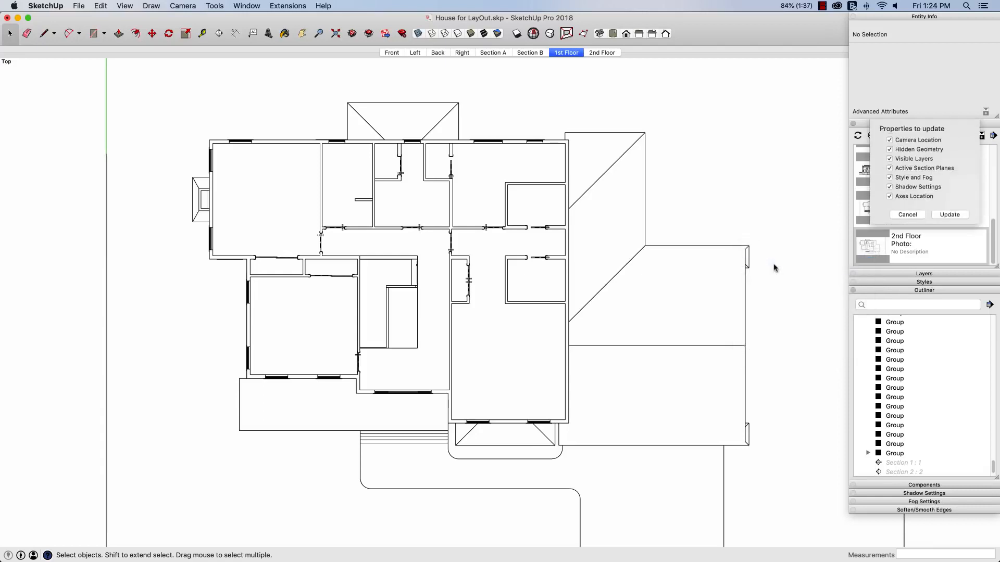
left_click(949, 185)
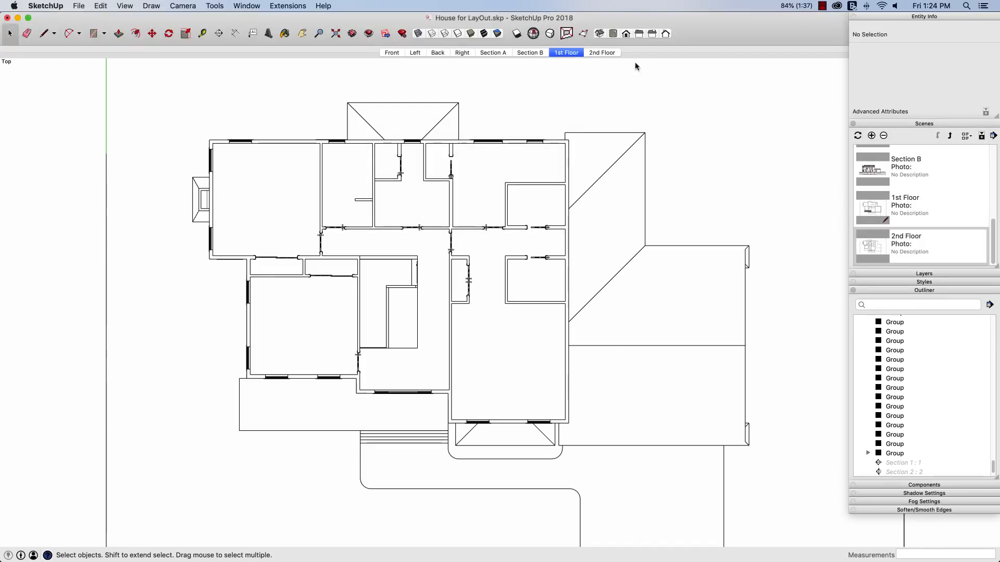
Step: Alternate between the 2nd Floor and 1st Floor scenes to check that the two plans line up
left_click(602, 53)
left_click(568, 52)
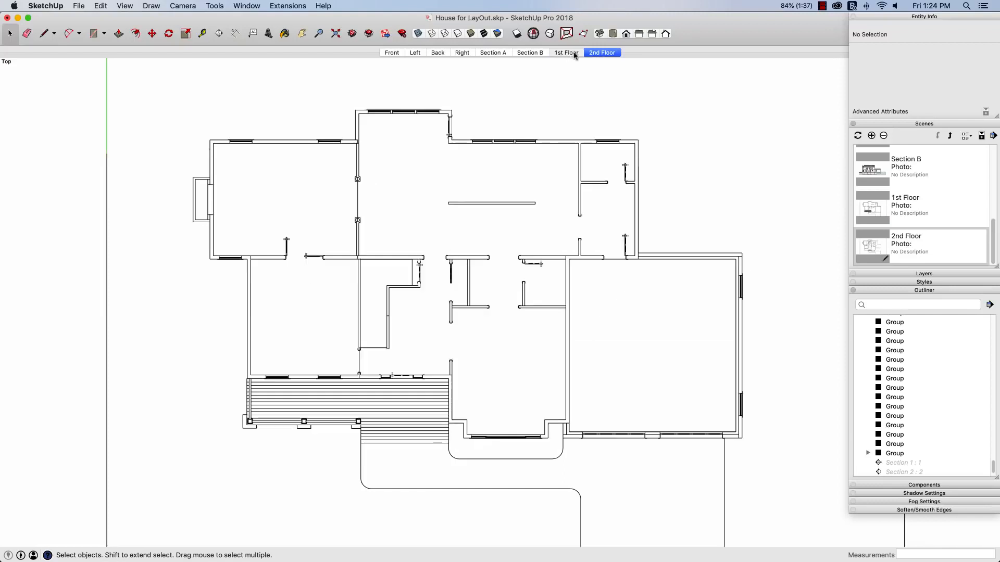
left_click(602, 53)
left_click(566, 52)
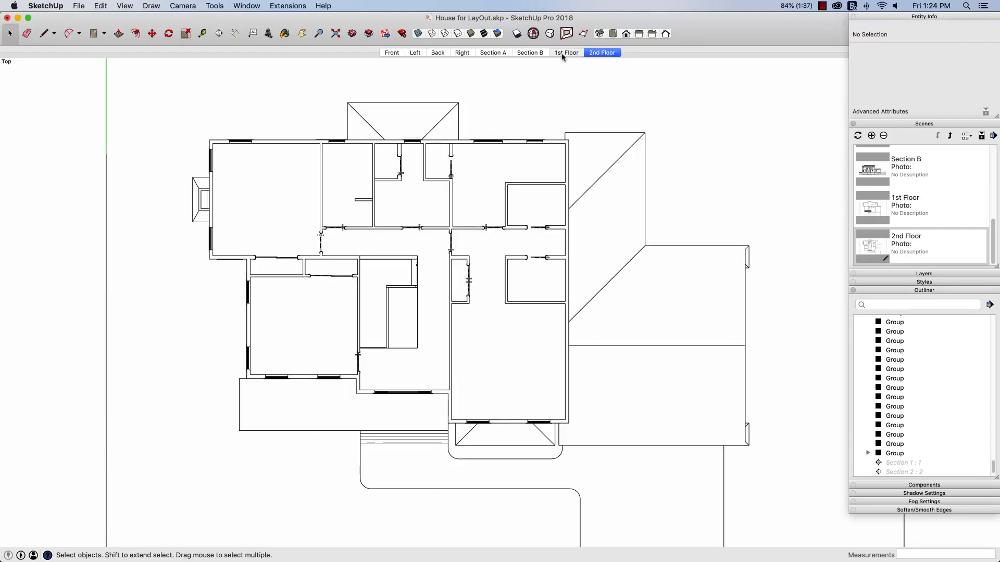
left_click(598, 53)
left_click(564, 52)
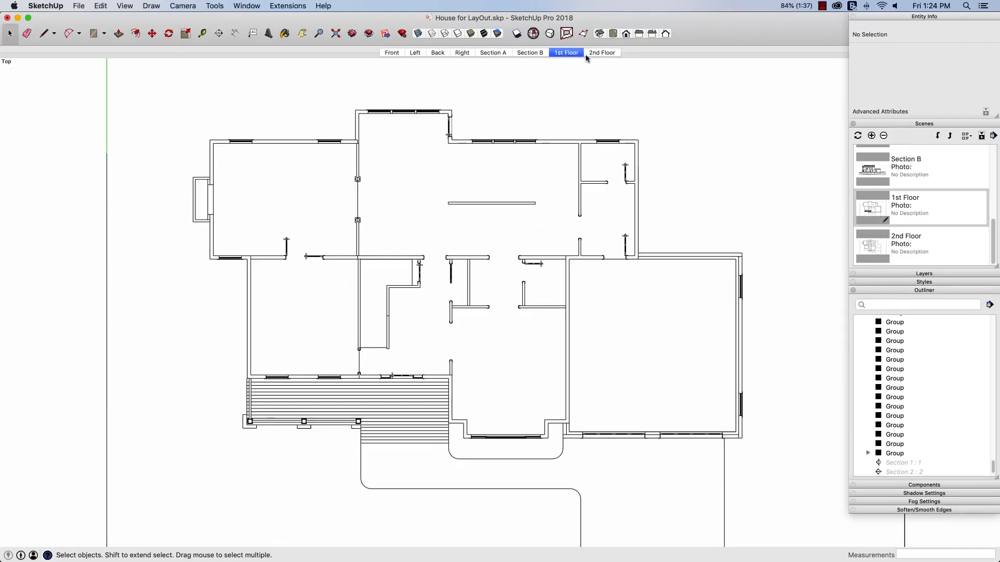
Step: Save the SketchUp model, and in LayOut update the model reference of the 1st Floor viewport on Page 2
left_click(72, 7)
left_click(93, 67)
key("super+Tab")
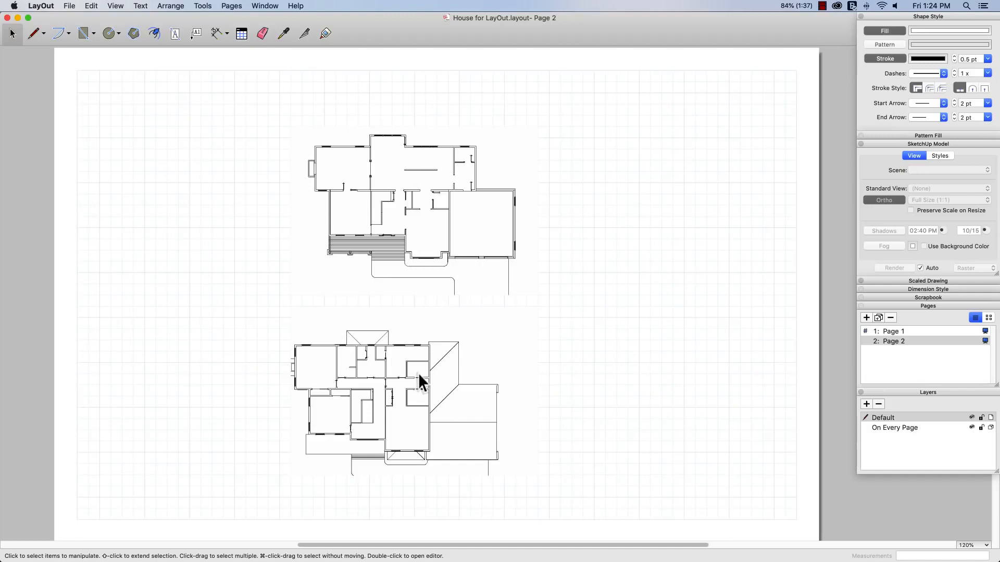
right_click(353, 256)
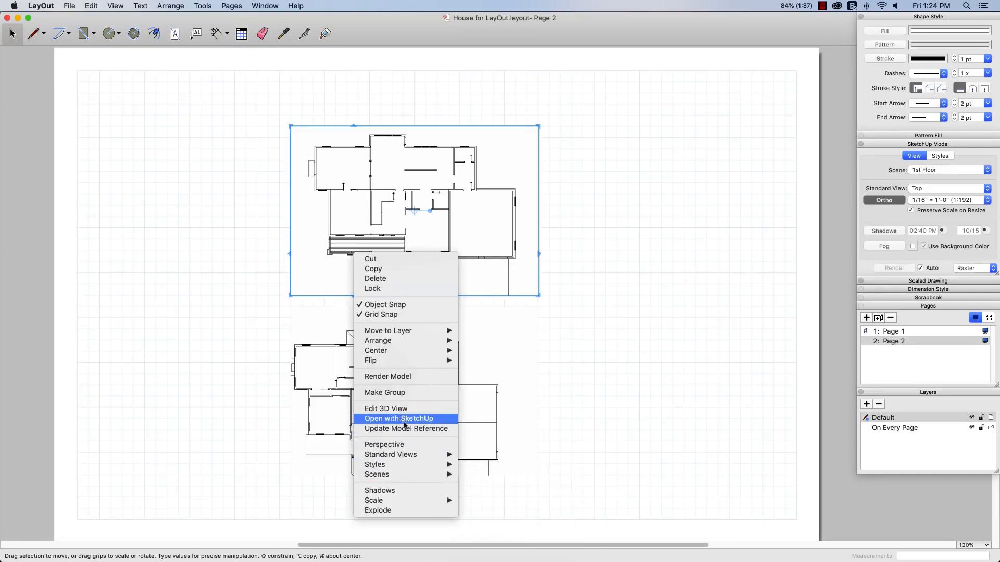
left_click(408, 429)
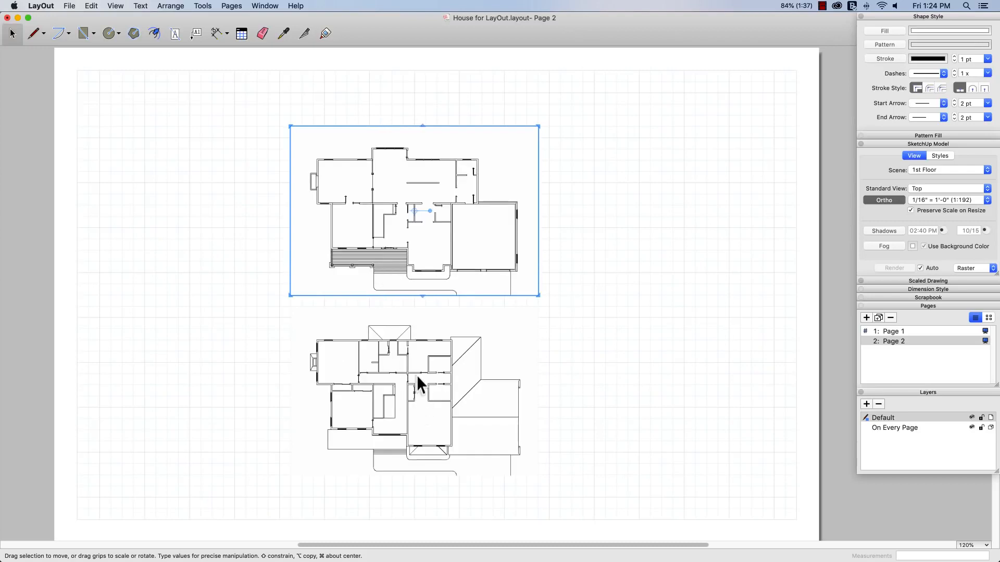
left_click(636, 245)
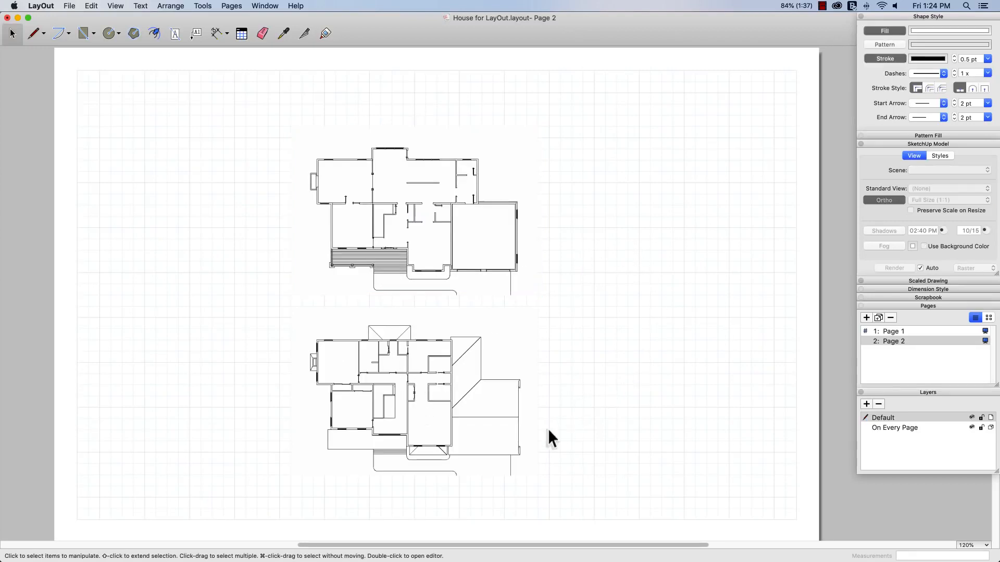